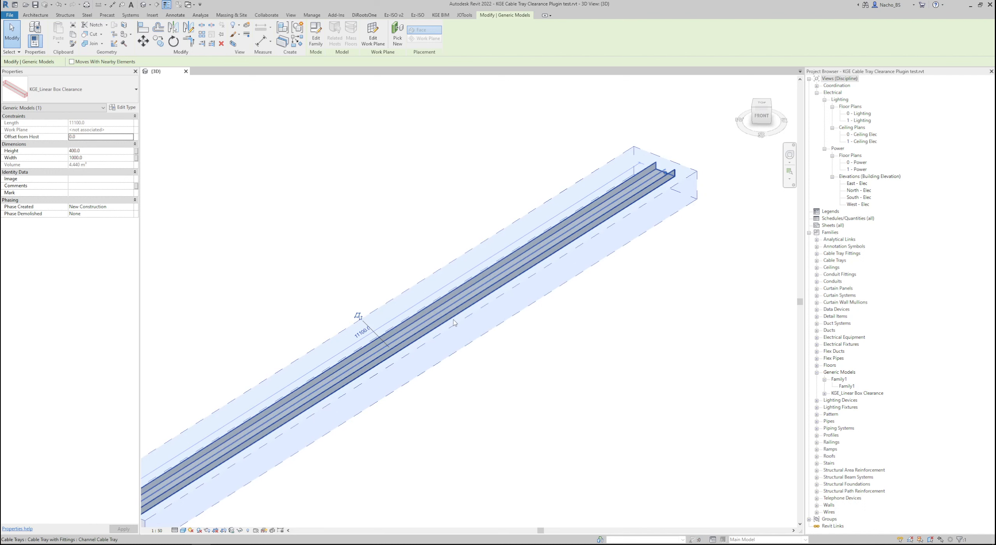
Open the KGE_Linear Box Clearance family for editing and enter its Clearance sweep in edit mode
scroll(454, 322, down, 3)
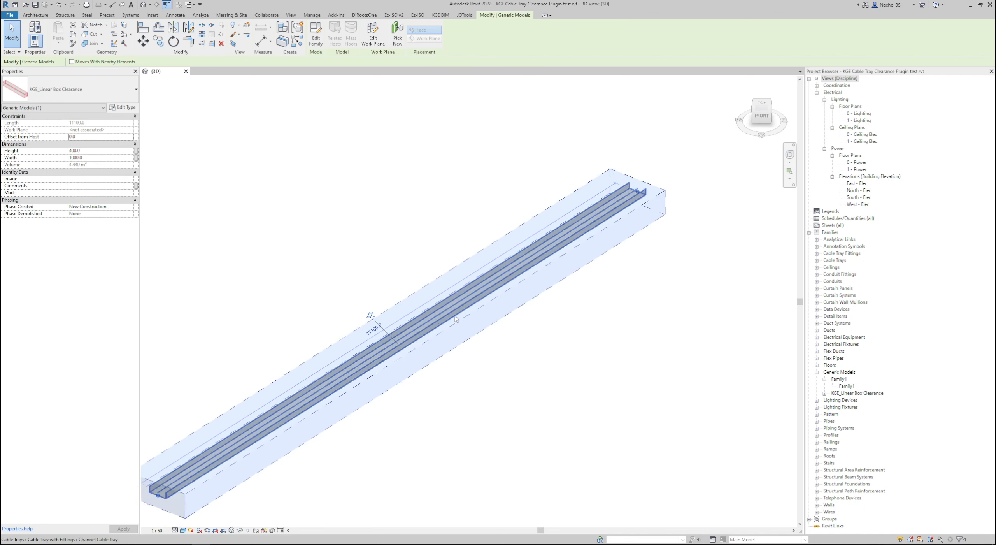
scroll(439, 141, down, 1)
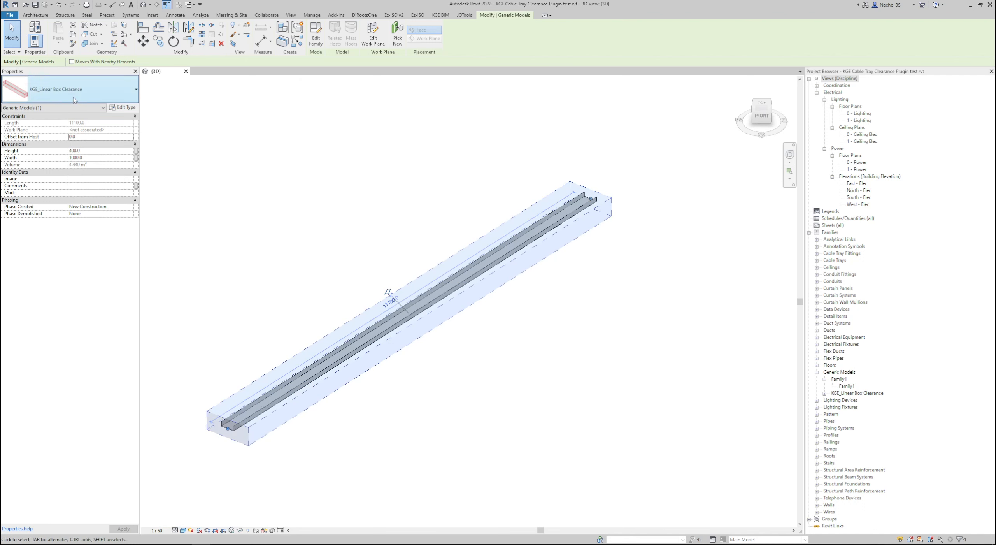
click(315, 37)
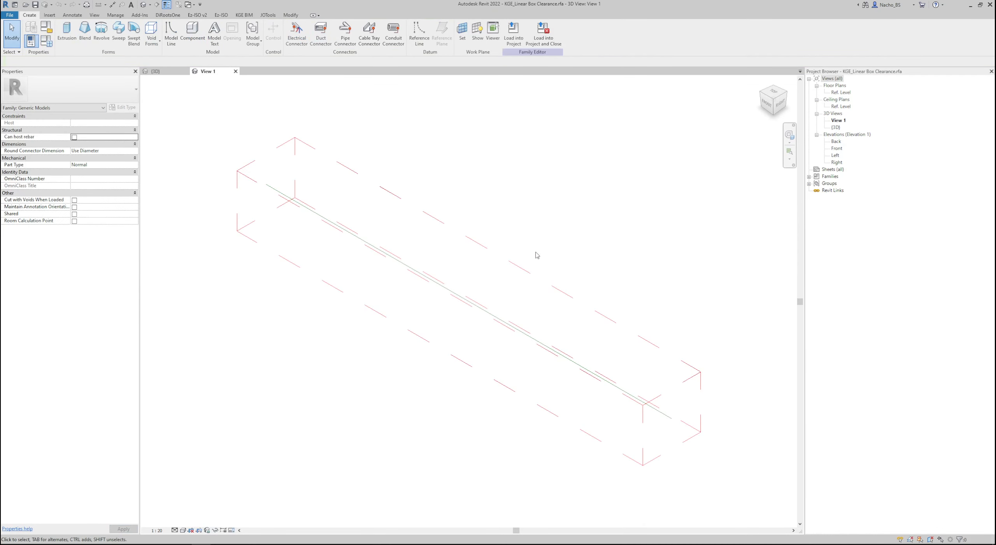
click(533, 284)
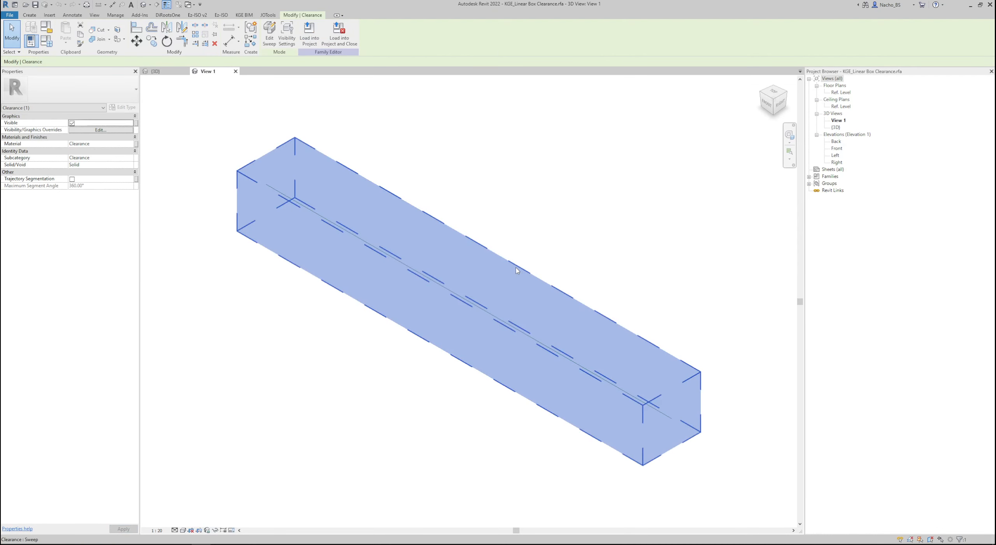
click(270, 40)
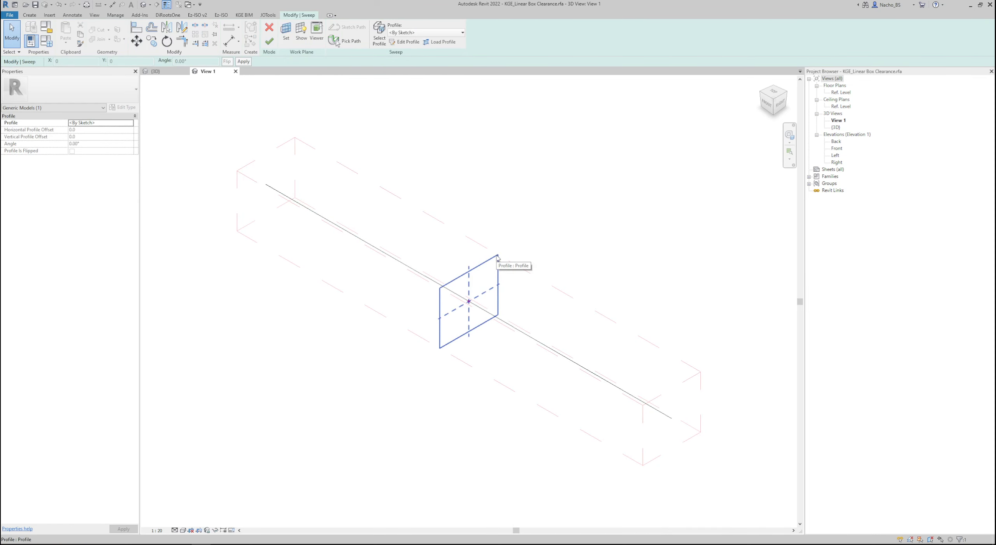
Inspect the sweep's path and profile, with the profile sketch opened in the Right elevation view
click(372, 246)
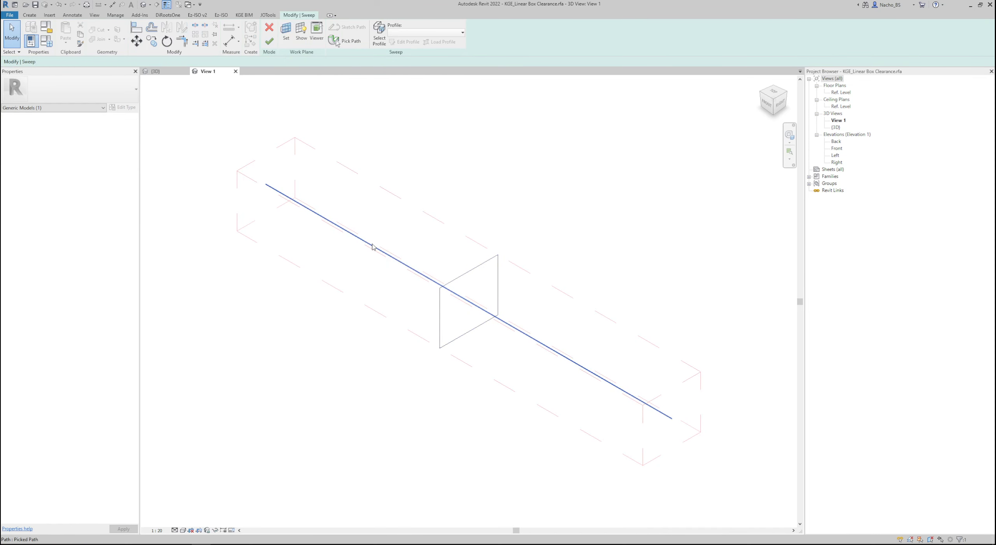
click(357, 227)
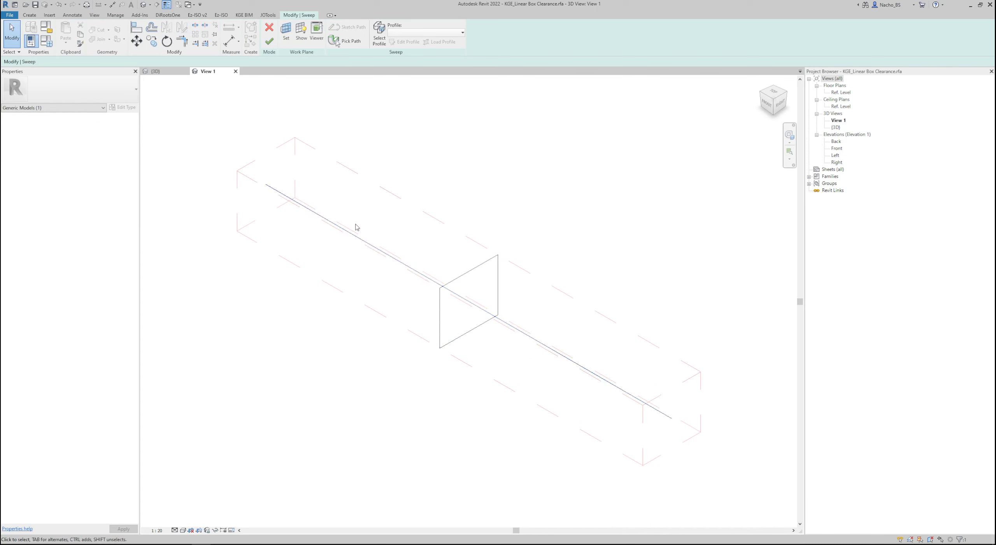
click(499, 288)
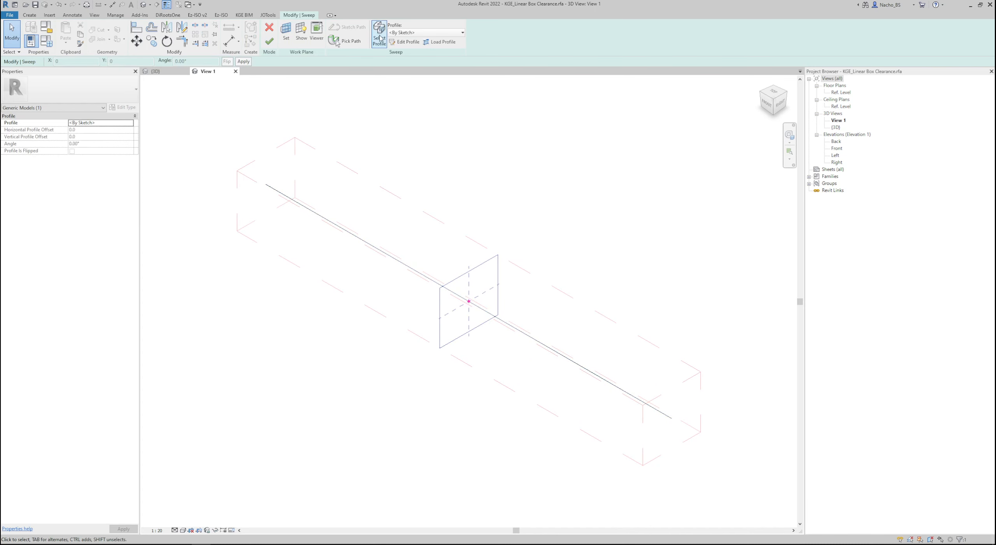
click(407, 41)
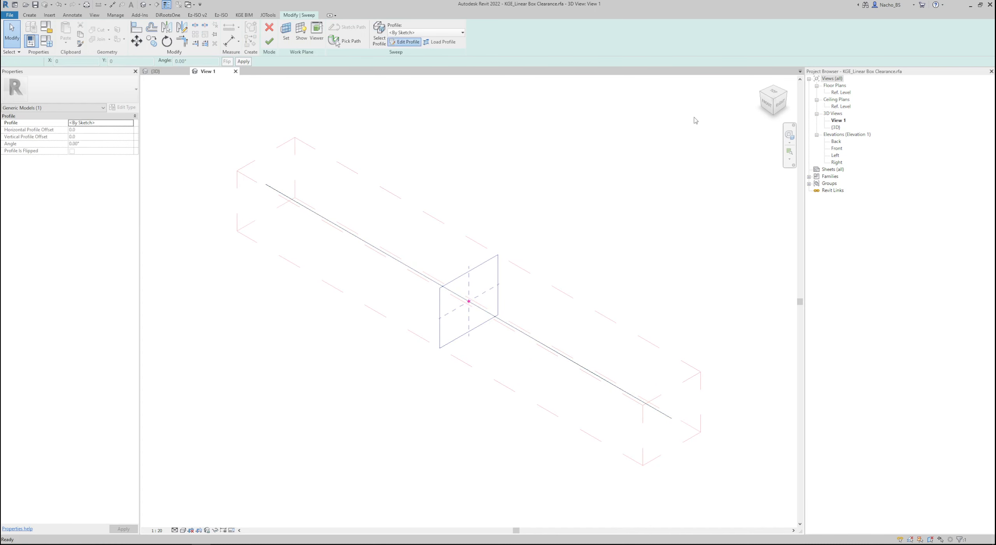
double_click(836, 163)
scroll(502, 413, up, 5)
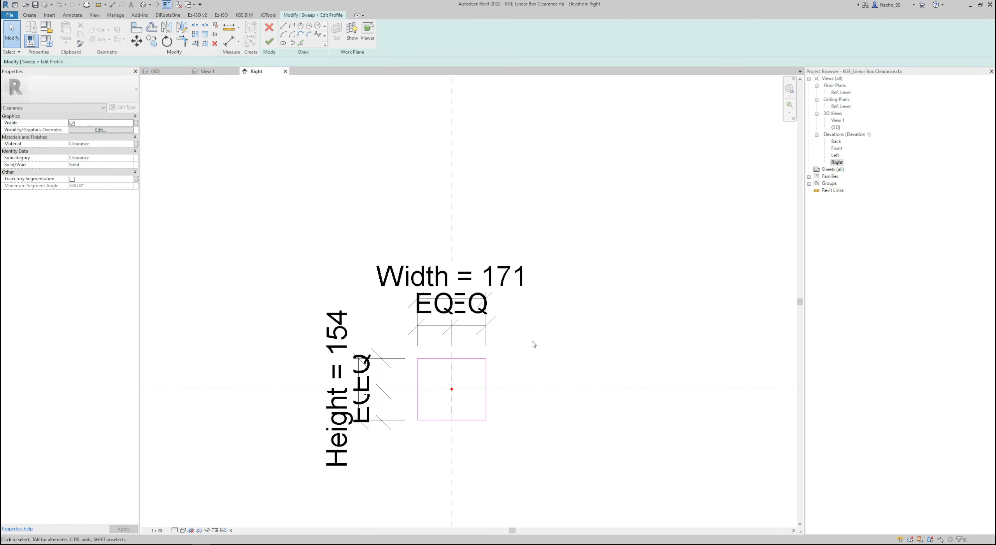
Set the Right elevation's view scale to 1:10 and examine the profile's Width and Height dimensions
click(156, 530)
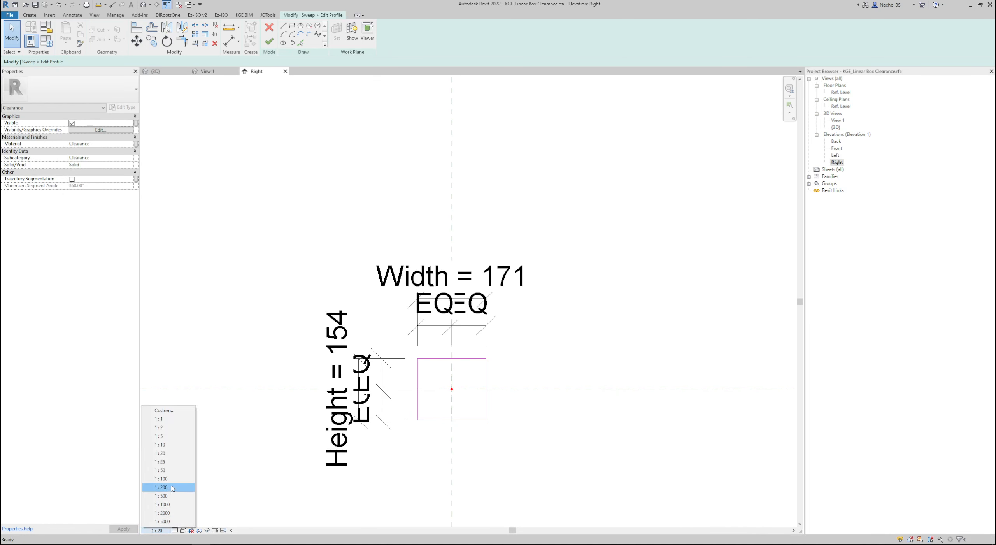
click(172, 445)
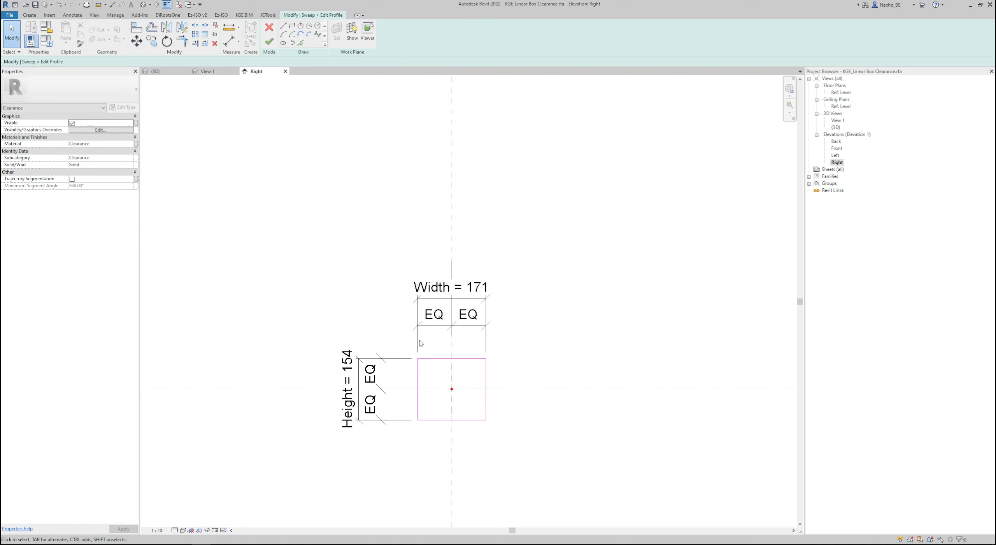
scroll(420, 369, up, 2)
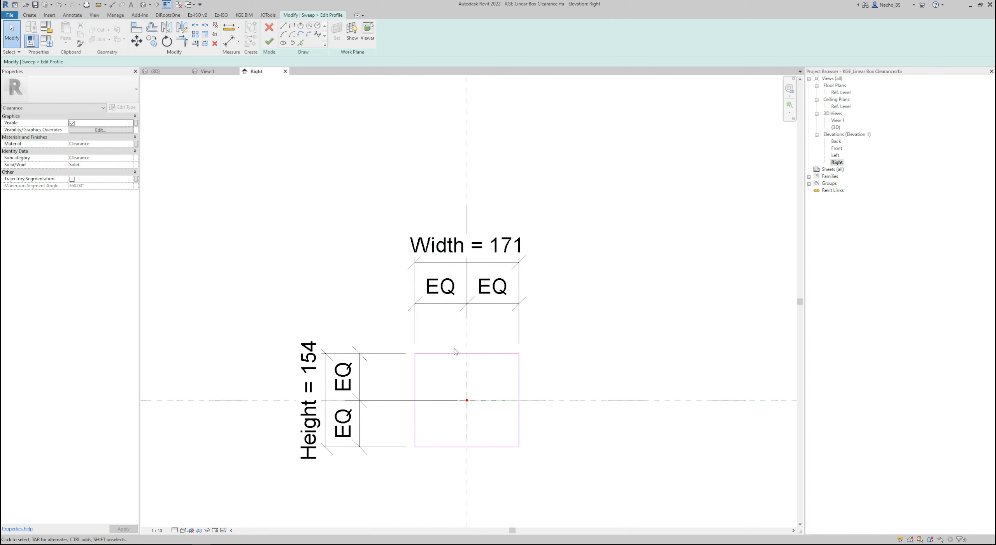
Close the clearance family's open views and discard its changes
click(285, 71)
click(235, 71)
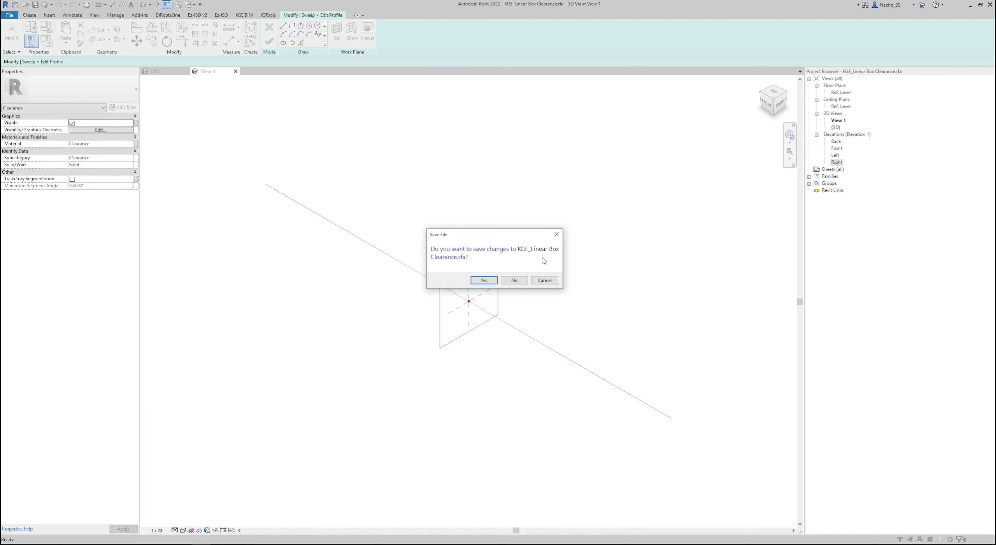
click(514, 280)
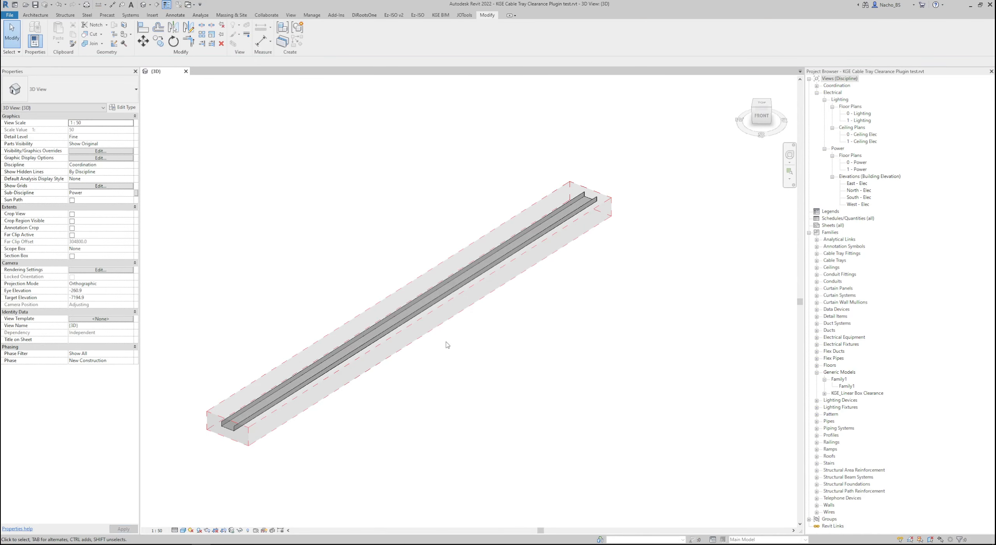
Delete the linear clearance box surrounding the cable tray
click(409, 350)
scroll(412, 383, down, 2)
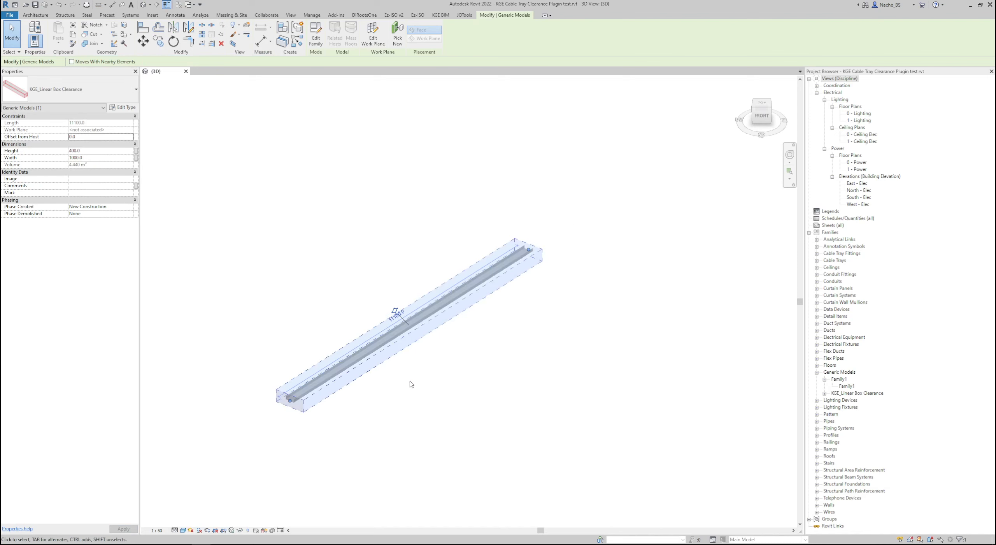
key(Delete)
scroll(411, 384, down, 3)
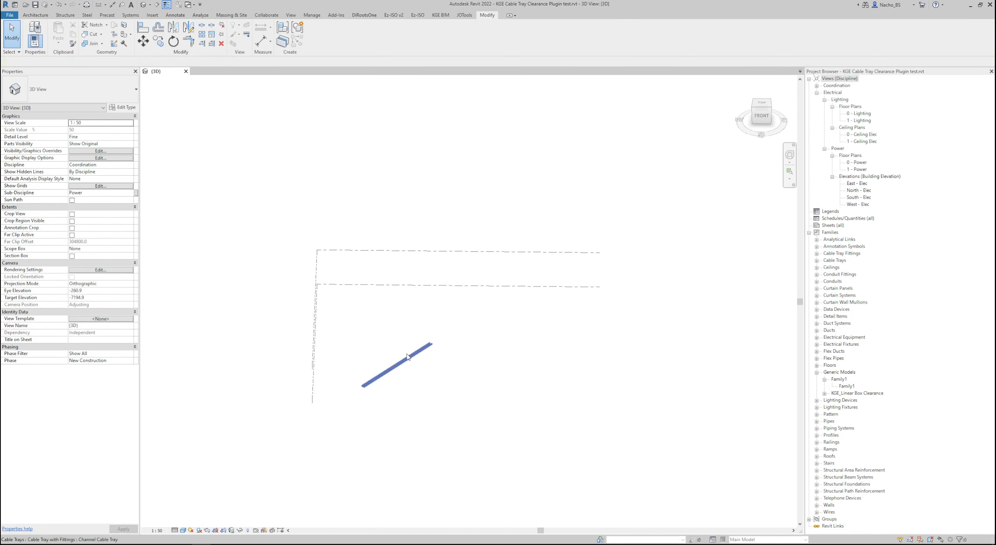
Create a similar 300 x 100 mm channel cable tray as a connected two-segment run behind the existing tray
click(414, 357)
shift+middle_drag(582, 409, 501, 423)
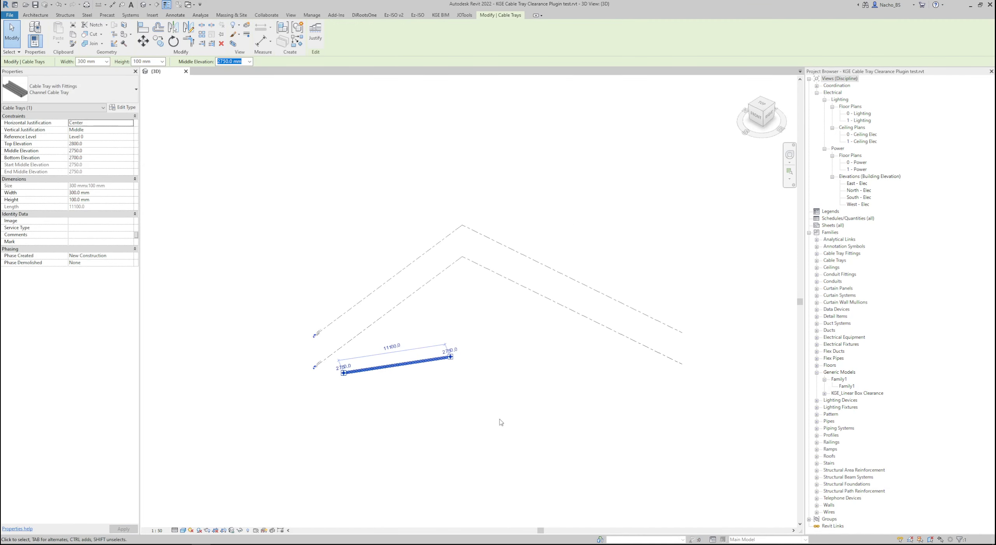
key(c)
key(s)
click(462, 326)
click(497, 298)
click(564, 333)
key(Escape)
Draw a connected zigzag cable tray run of four segments beside the two-segment run
scroll(566, 369, up, 3)
click(598, 328)
click(677, 441)
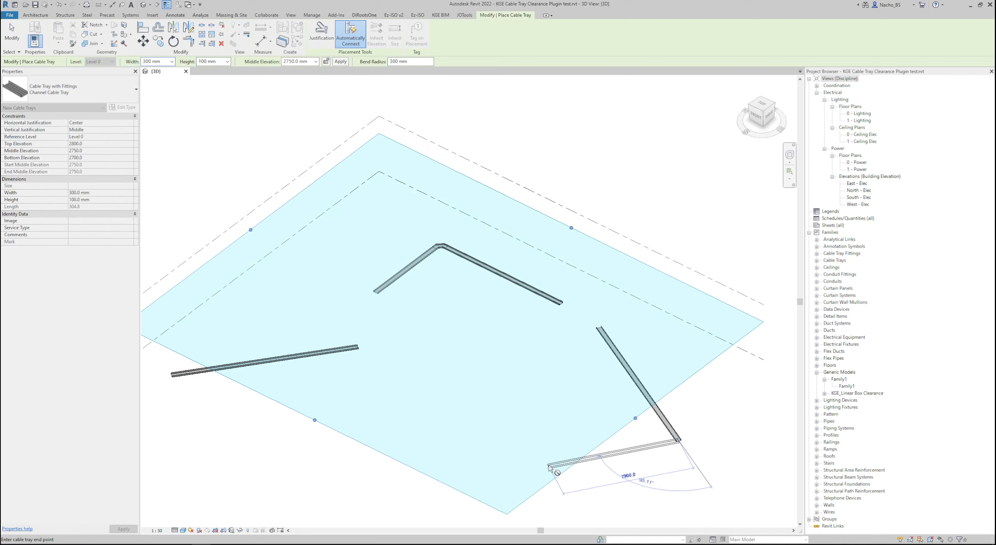
click(568, 507)
scroll(505, 343, down, 2)
click(606, 509)
click(679, 491)
key(Escape)
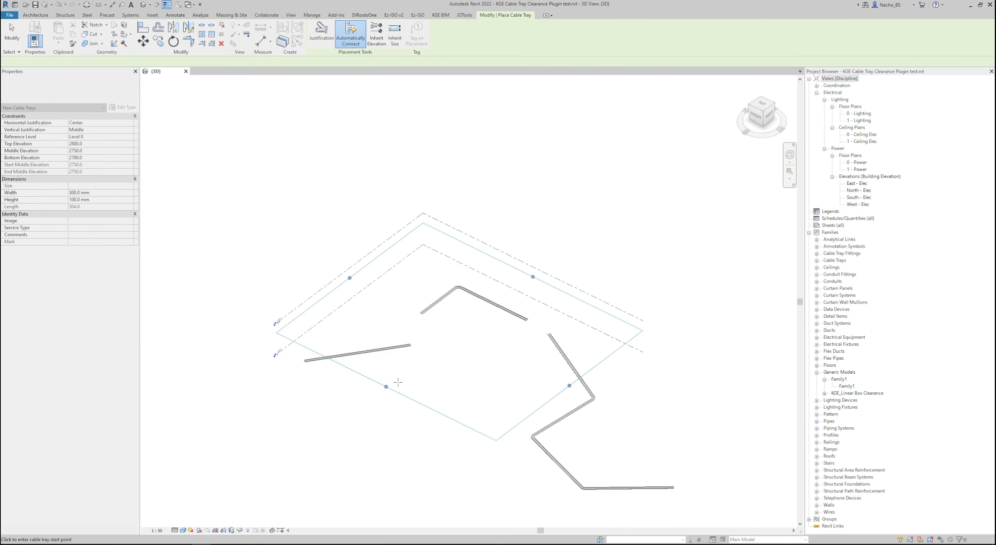
Draw two separate straight cable trays between the original tray and the zigzag run
scroll(362, 444, up, 2)
click(397, 441)
click(549, 319)
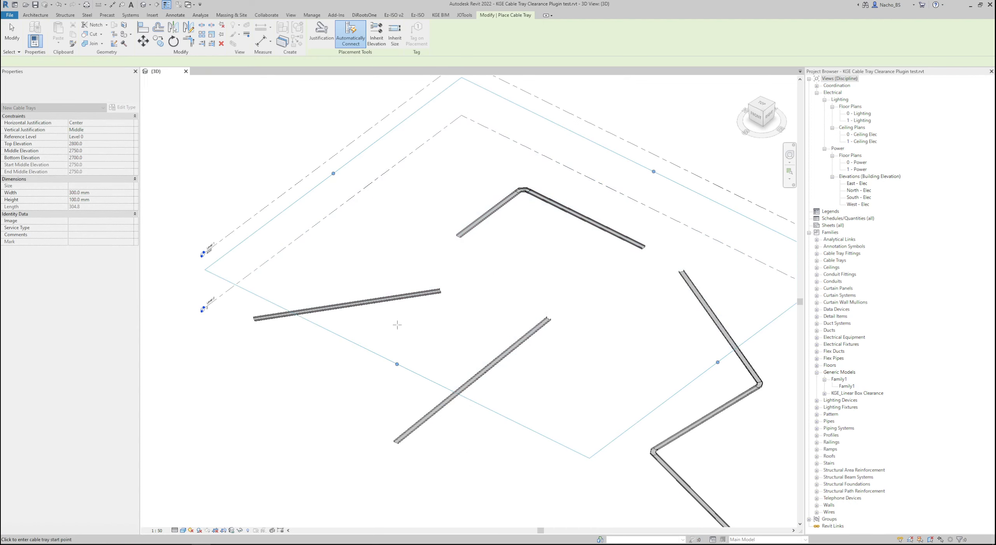
click(556, 471)
key(Escape)
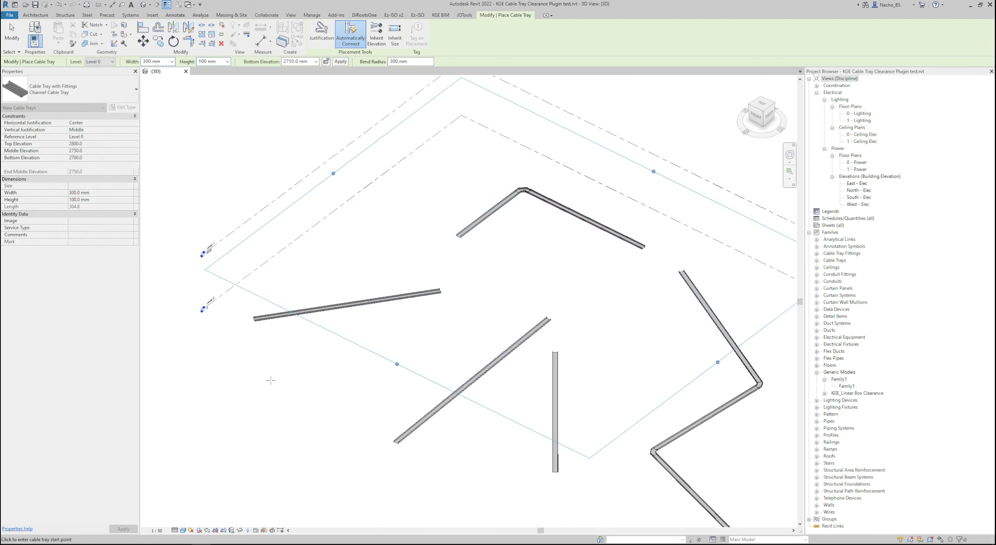
Draw a connected three-segment cable tray run in front of the original tray and finish placing trays
click(270, 380)
click(239, 445)
click(395, 507)
click(478, 454)
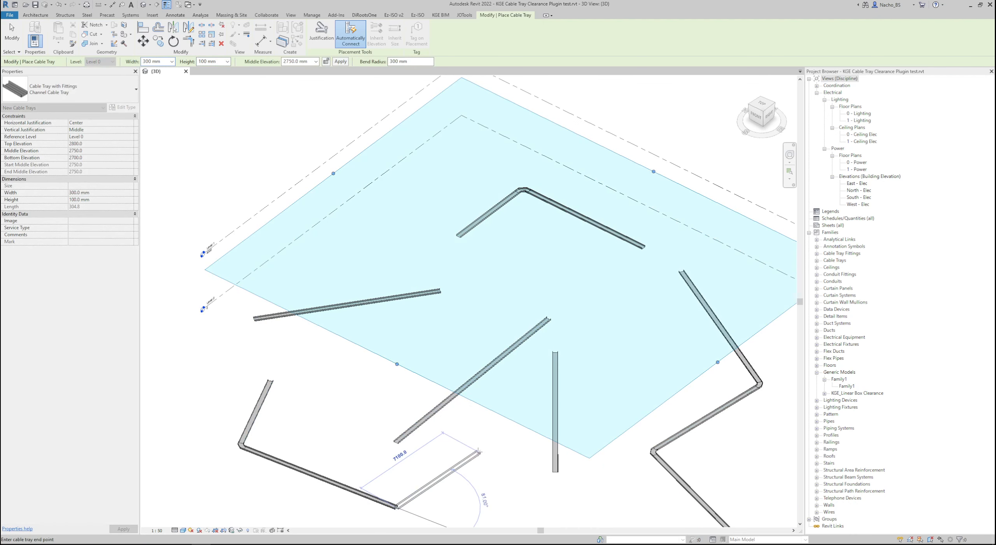
key(Escape)
key(Escape)
scroll(614, 405, down, 2)
middle_drag(613, 405, 545, 348)
scroll(557, 382, up, 2)
scroll(553, 412, down, 1)
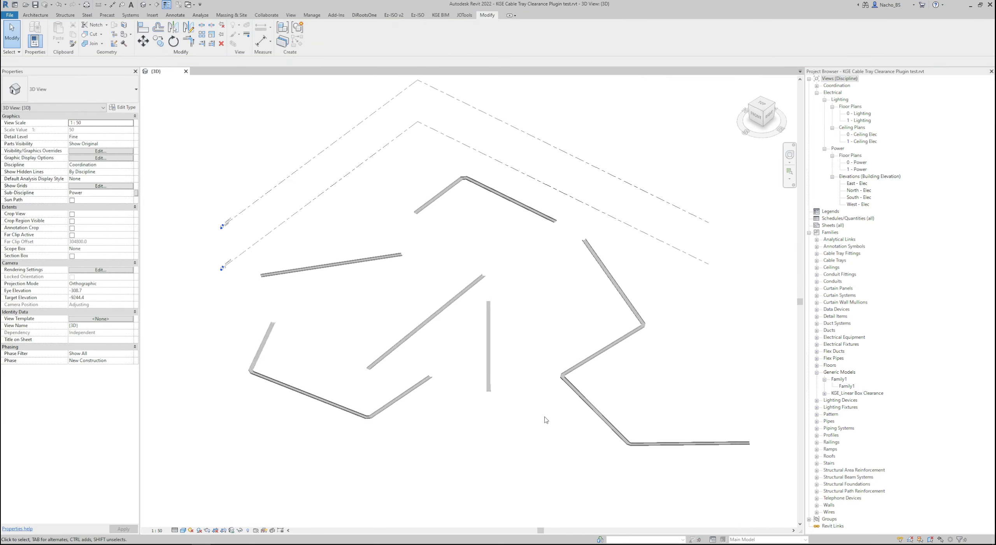
Run the MEP Clearances plugin to generate clearance boxes around all the cable trays
click(440, 16)
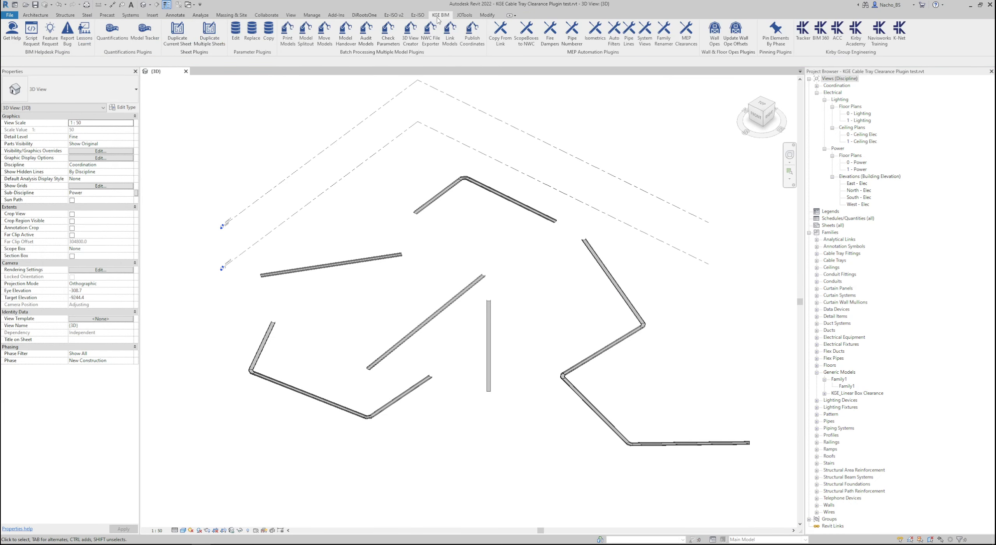
click(687, 44)
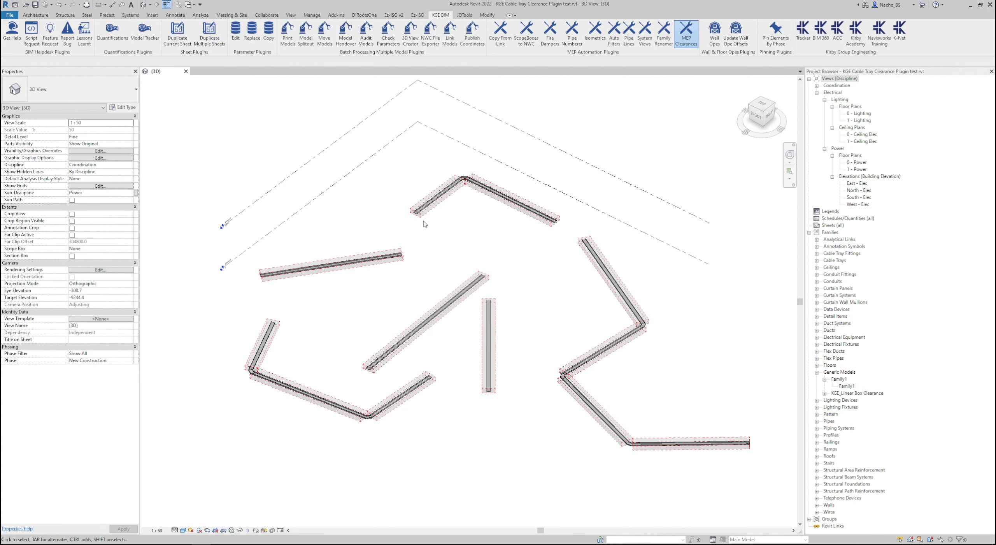
Select the clearance box around the original straight tray and review its family type and dimensions
scroll(399, 264, up, 1)
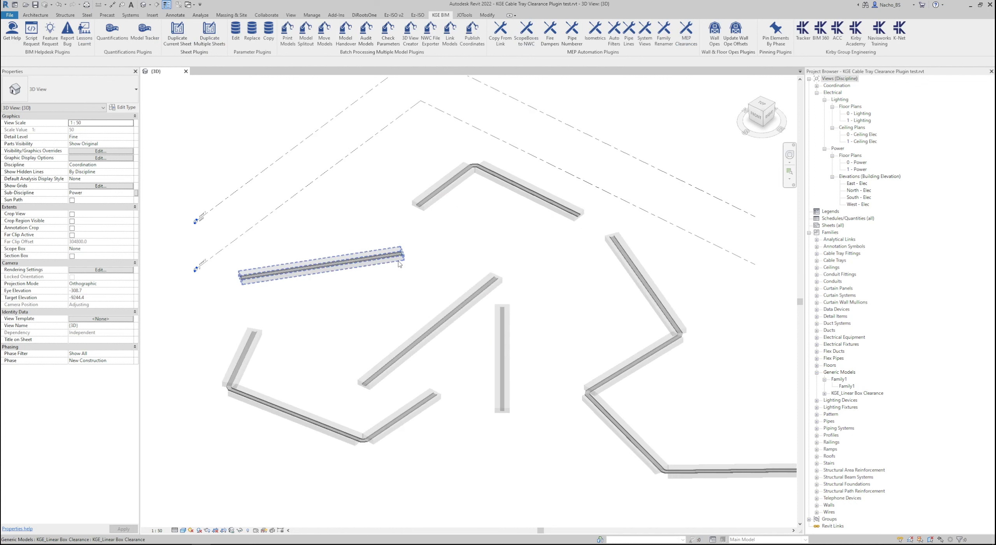
click(399, 264)
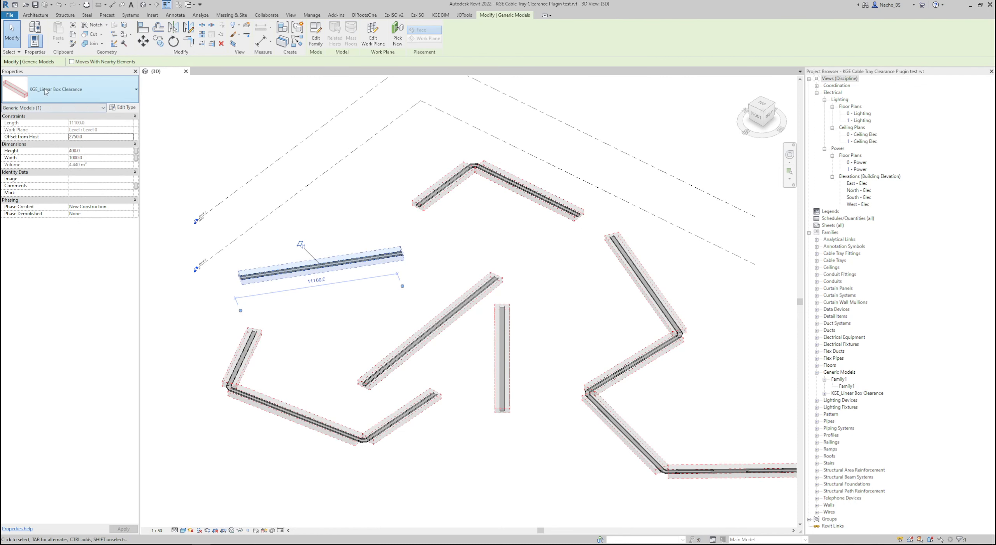
scroll(511, 300, up, 2)
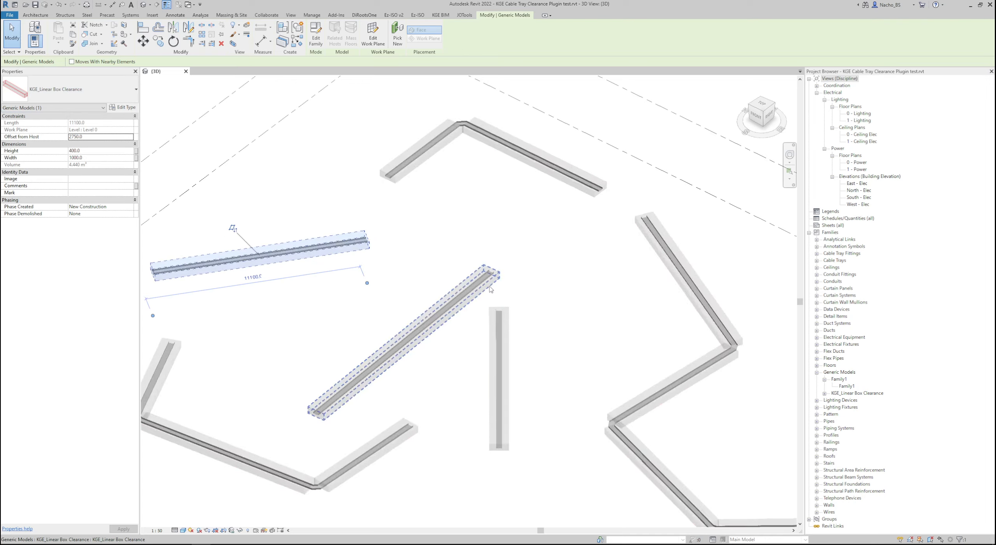
scroll(329, 412, up, 2)
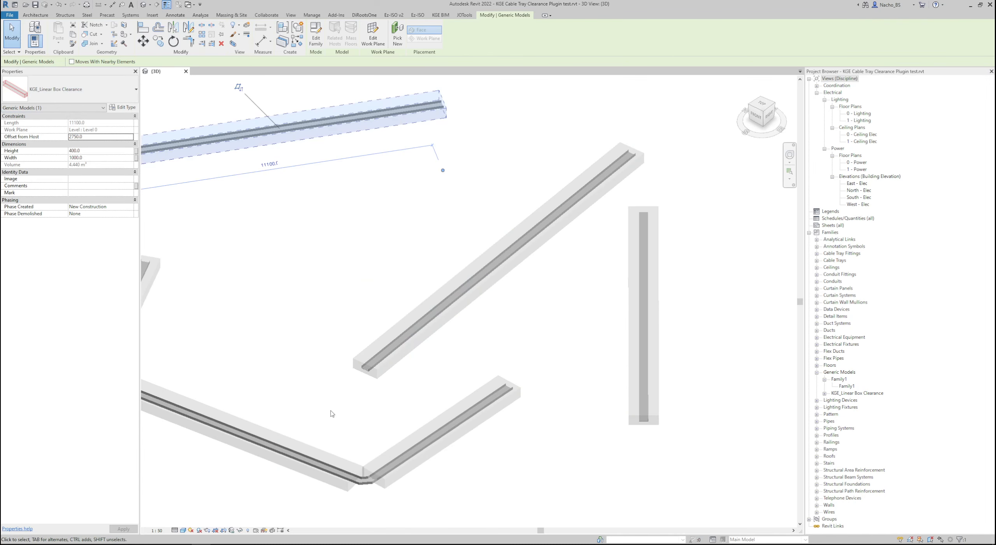
Set the long diagonal tray's clearance box to a height of 1000 and a width of 2000
click(394, 369)
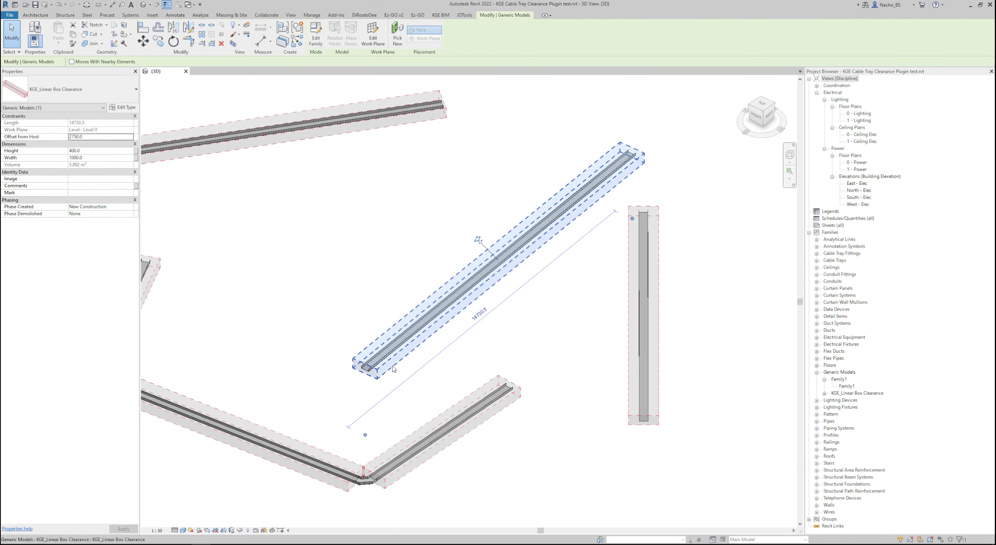
click(86, 151)
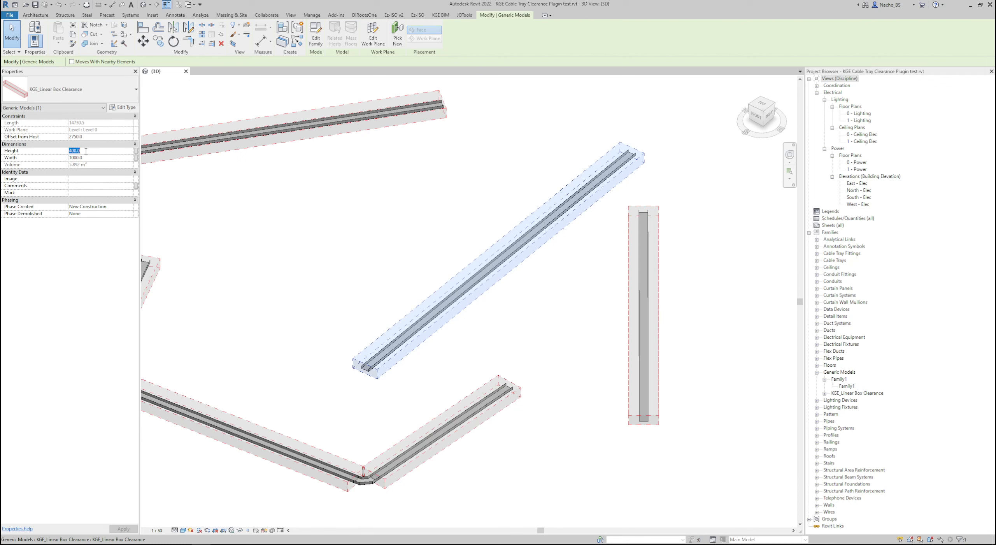
text(1000.0)
click(92, 159)
text(2000.0)
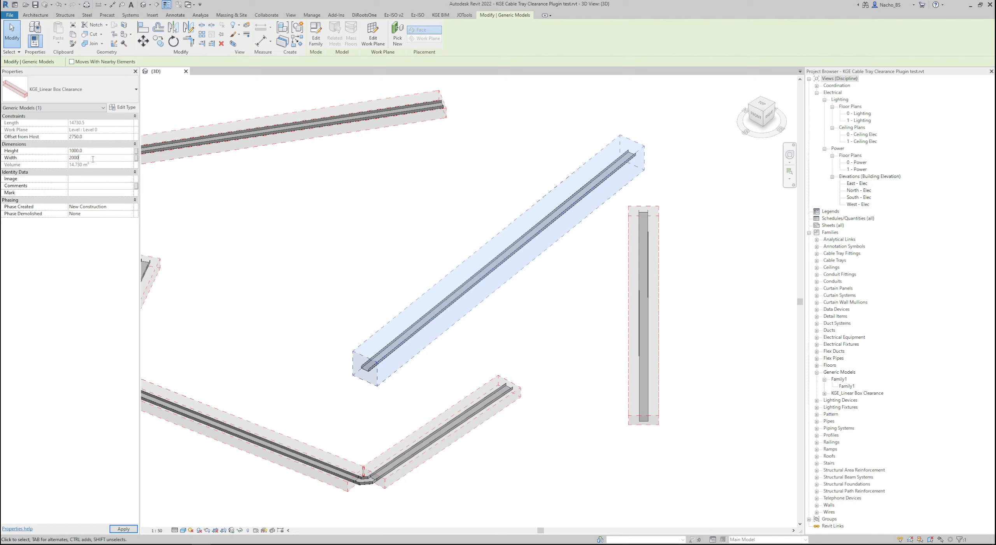
scroll(548, 227, down, 4)
shift+middle_drag(523, 349, 612, 352)
Undo the height and width changes made to the diagonal tray's clearance box
key(ctrl+z)
key(ctrl+z)
scroll(622, 231, up, 2)
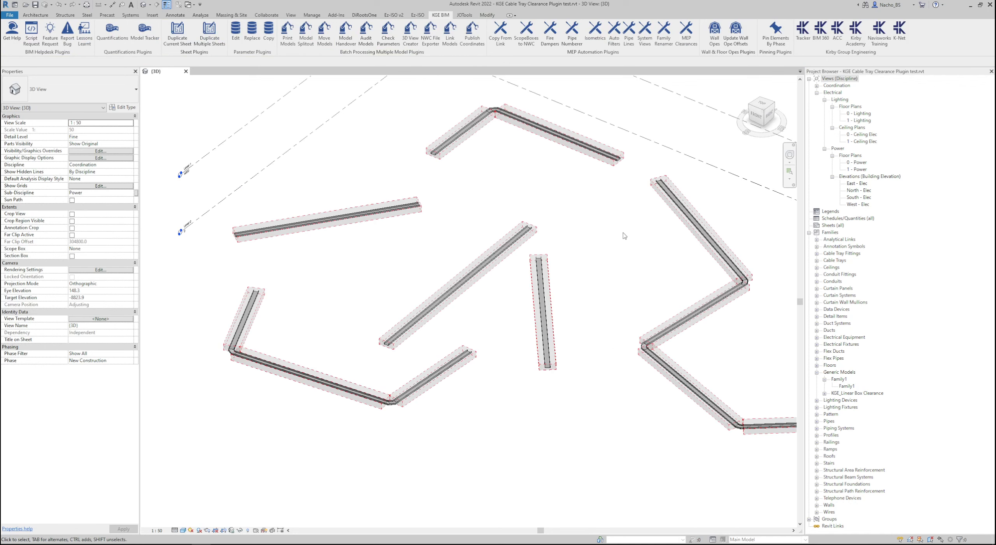
Draw a cable tray at 2750 mm elevation across the northwestern straight tray's clearance box, and dismiss the plugin's dialogs
click(596, 153)
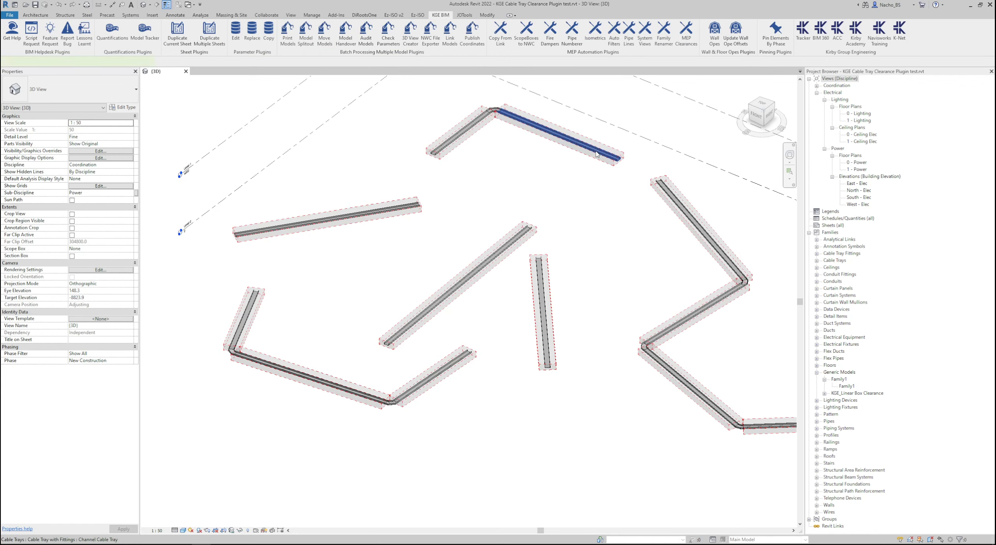
key(c)
key(s)
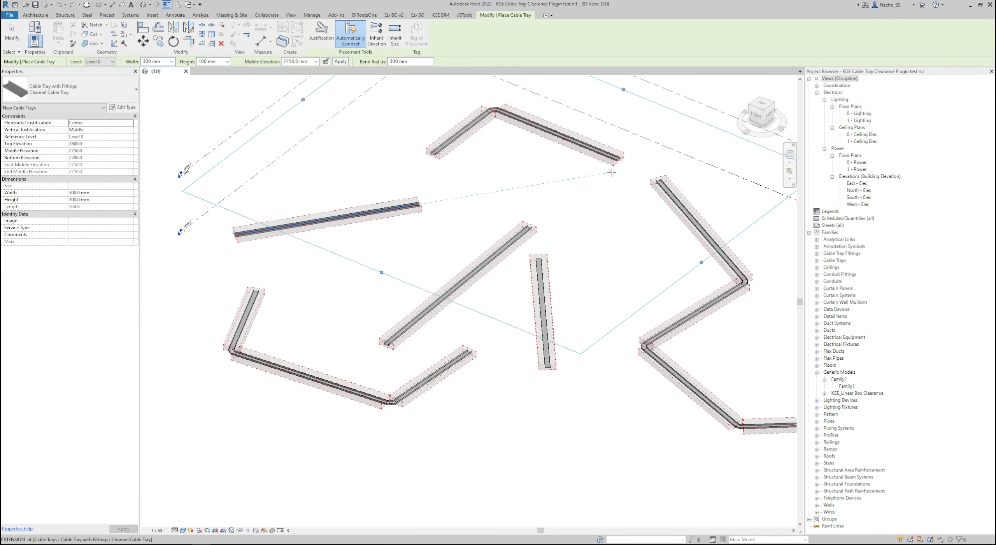
scroll(412, 291, up, 4)
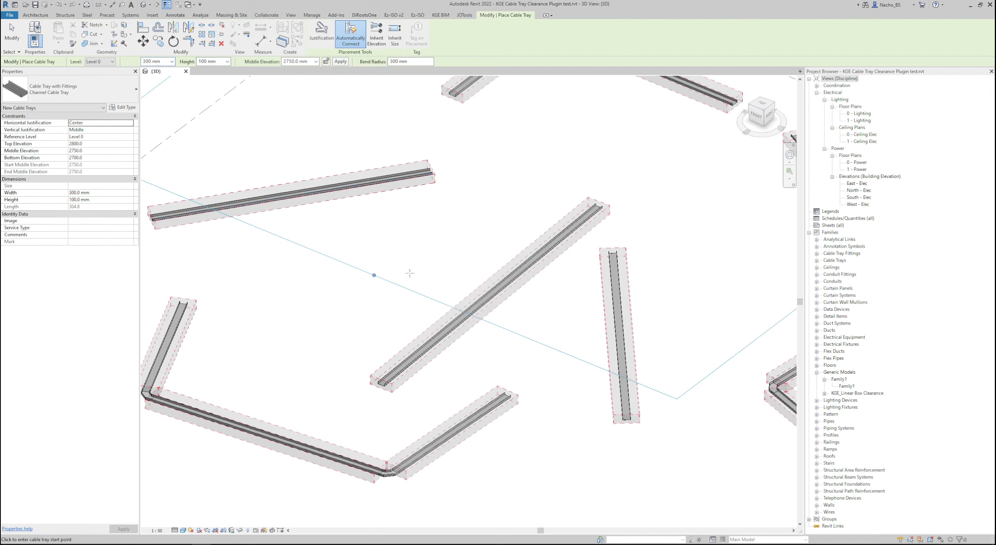
scroll(414, 298, down, 3)
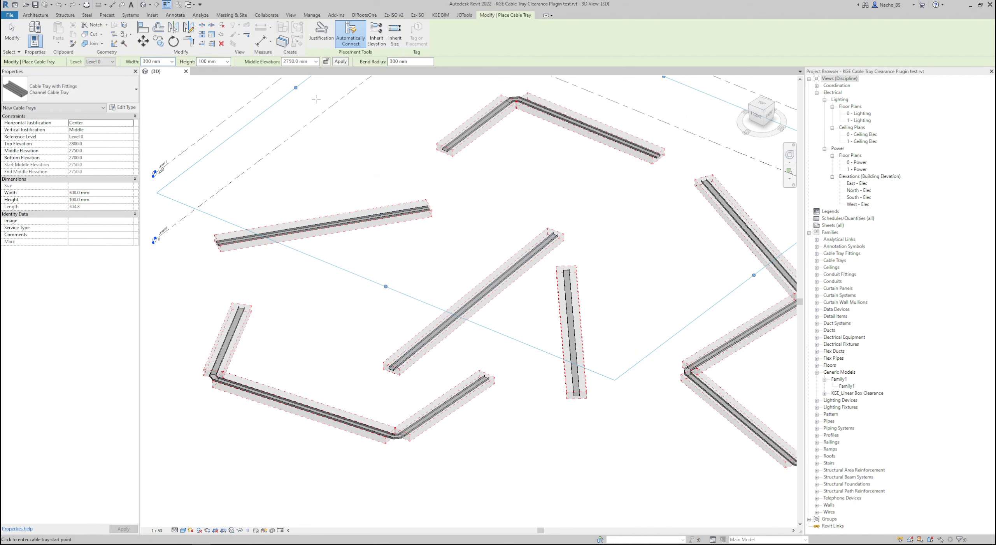
click(372, 177)
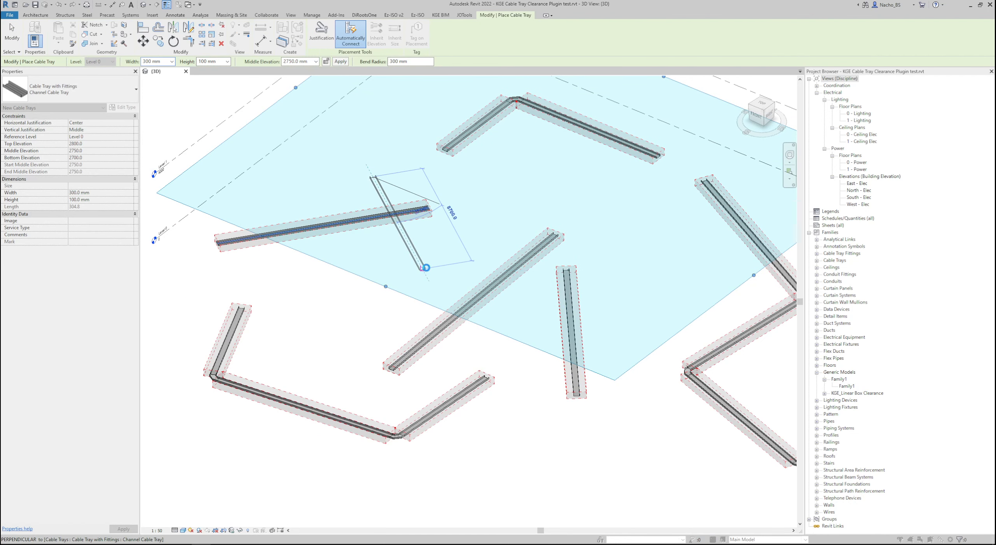
click(423, 269)
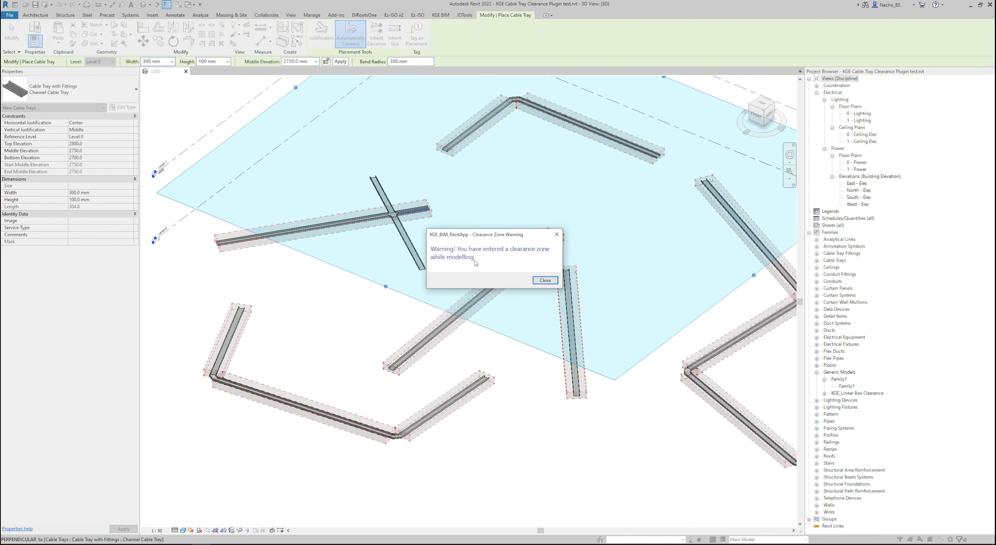
mouse_move(478, 235)
mouse_down()
mouse_move(525, 261)
mouse_move(483, 193)
mouse_move(483, 231)
mouse_up()
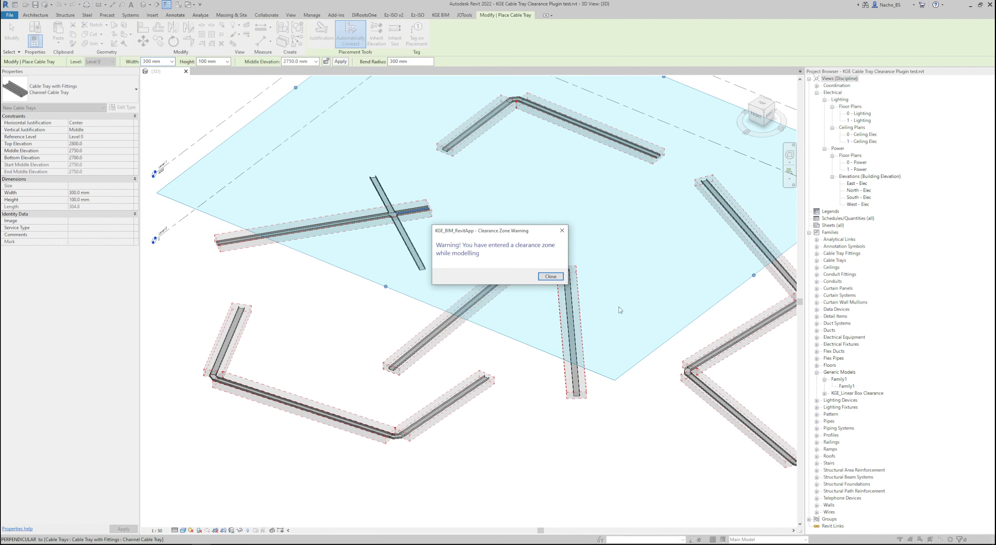
click(550, 276)
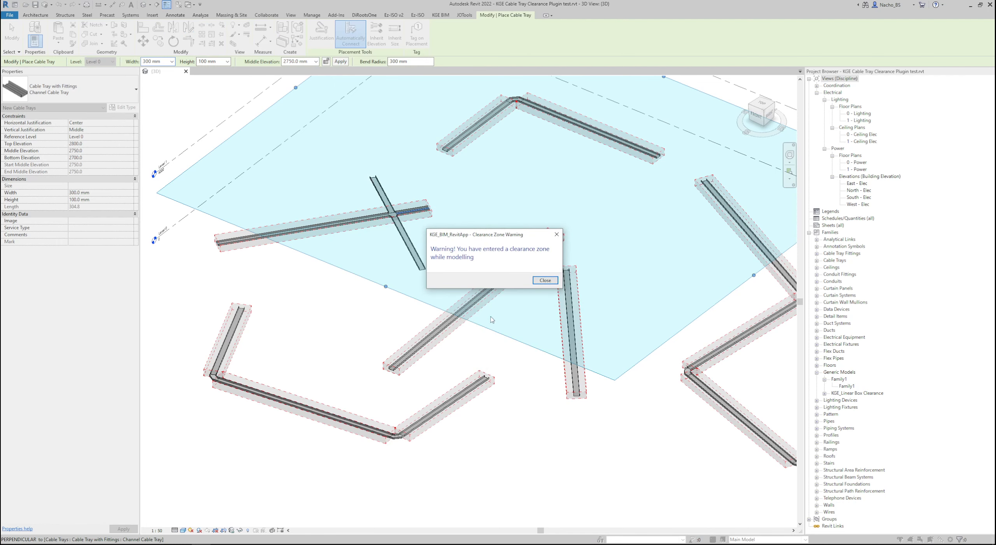
click(545, 280)
key(Escape)
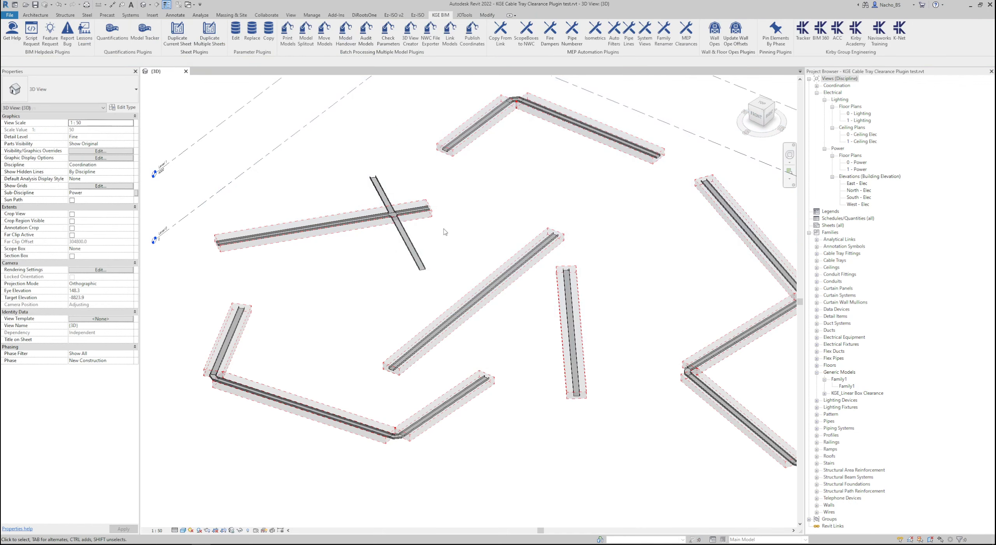
Draw a similar cable tray at 2650 mm middle elevation through the clearance box on the U-shaped run's long segment, and dismiss the plugin's dialog
click(413, 217)
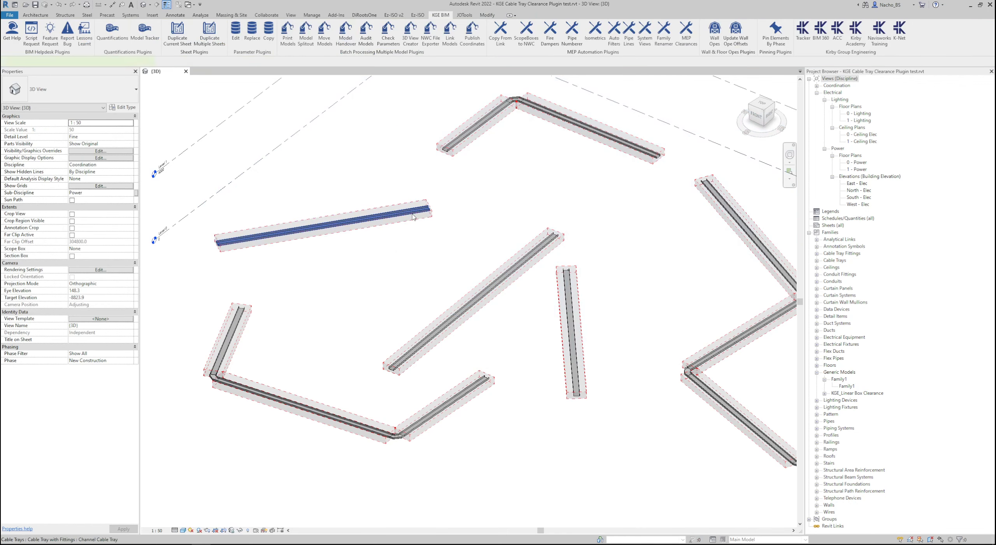
key(c)
key(s)
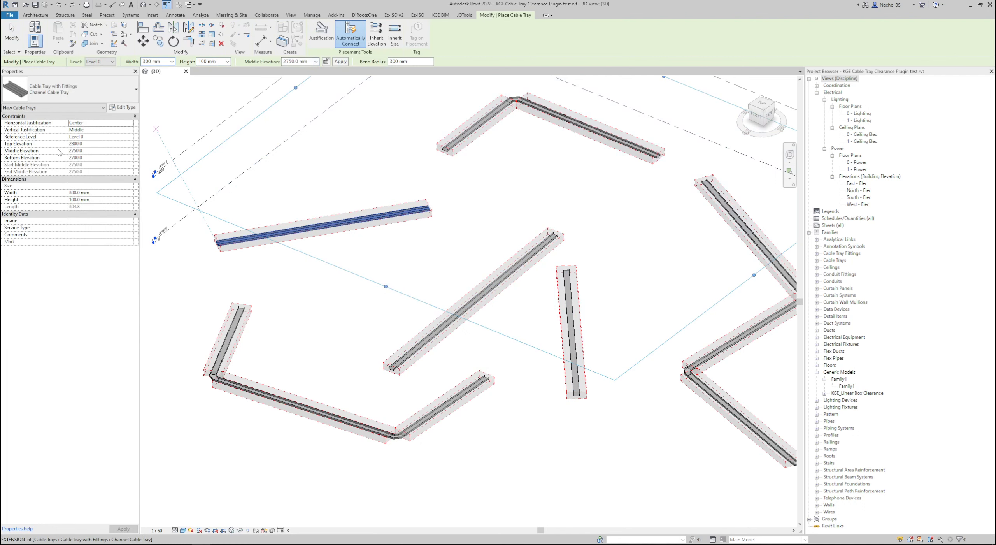
click(309, 61)
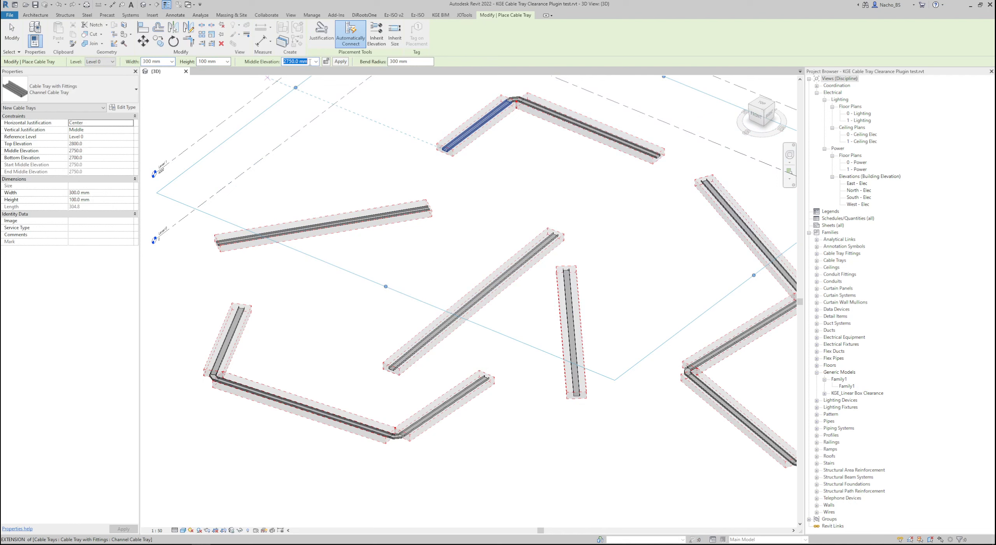
text(2650)
key(Return)
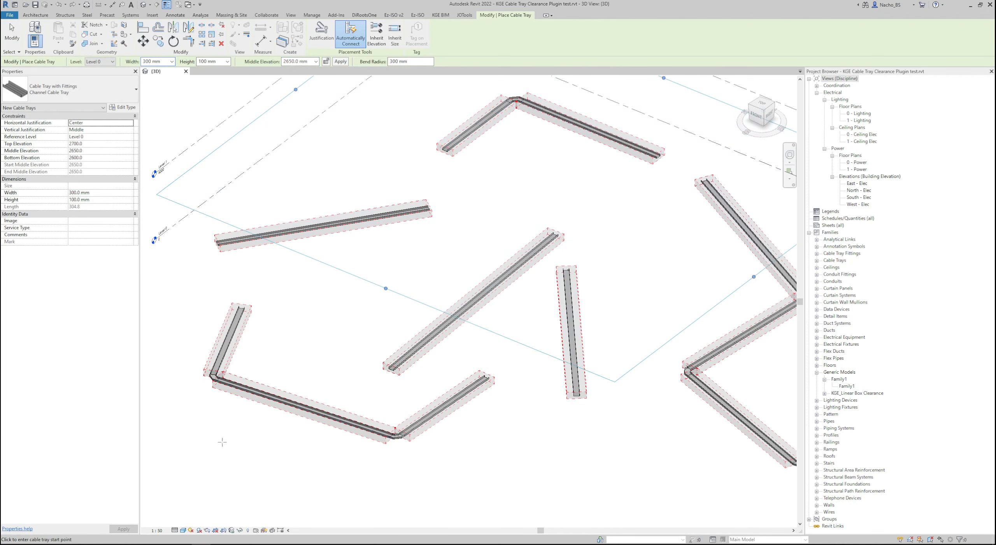
click(240, 444)
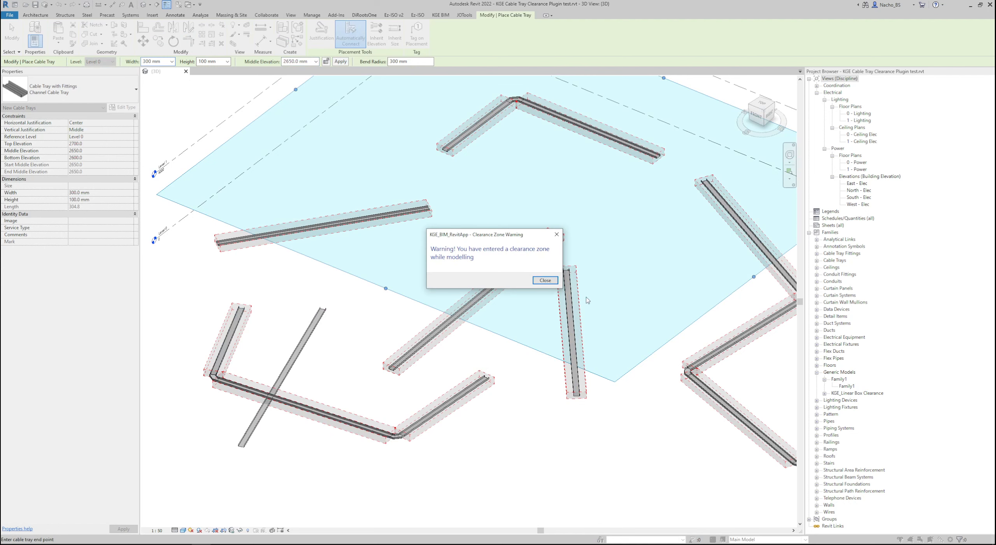
click(546, 281)
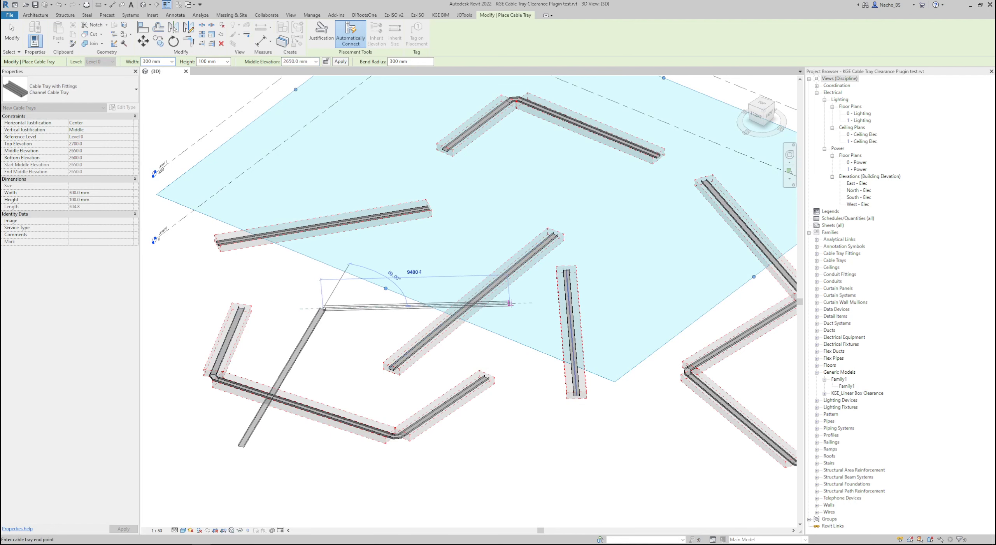
Extend the new cable tray with three more segments across the two central straight trays and the zigzag run, then end the run
click(718, 324)
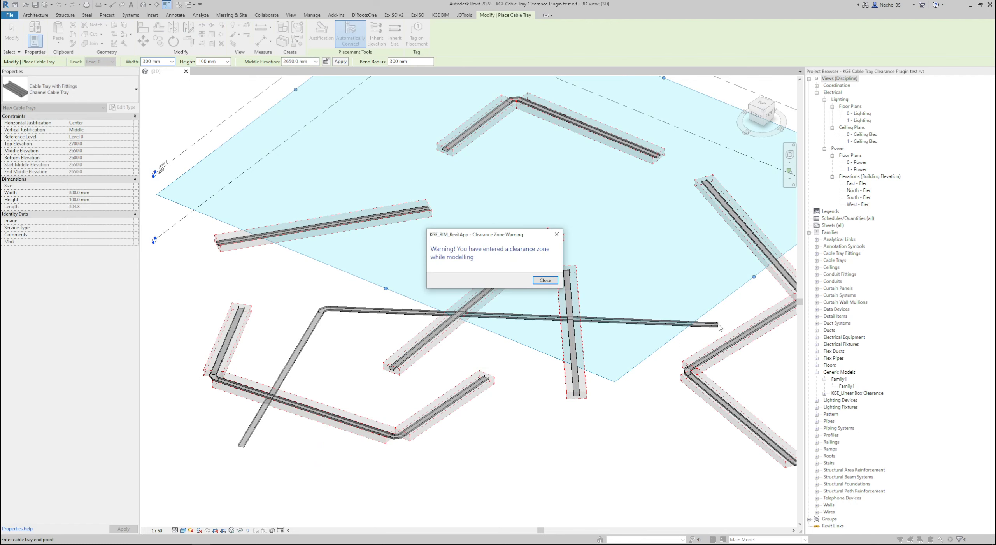
click(545, 281)
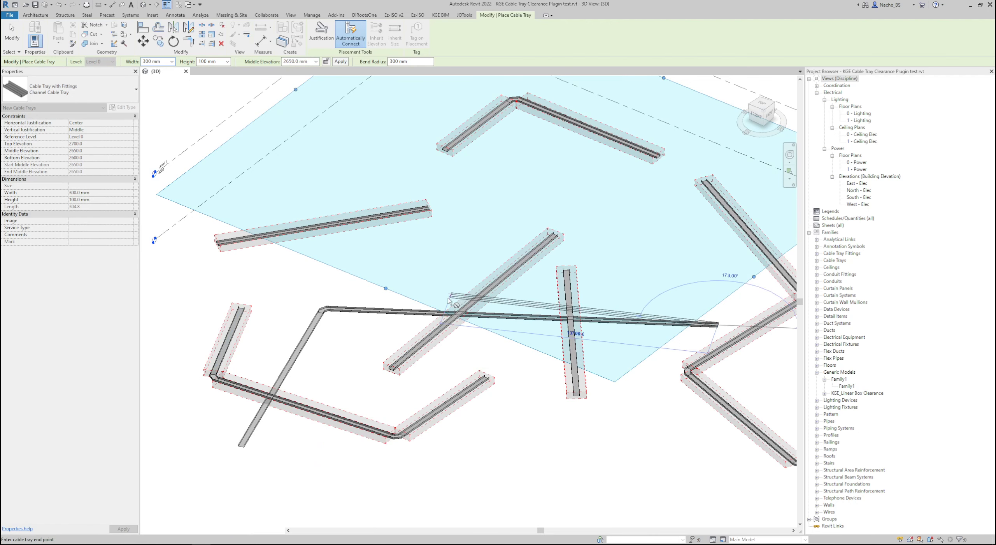
scroll(446, 296, down, 2)
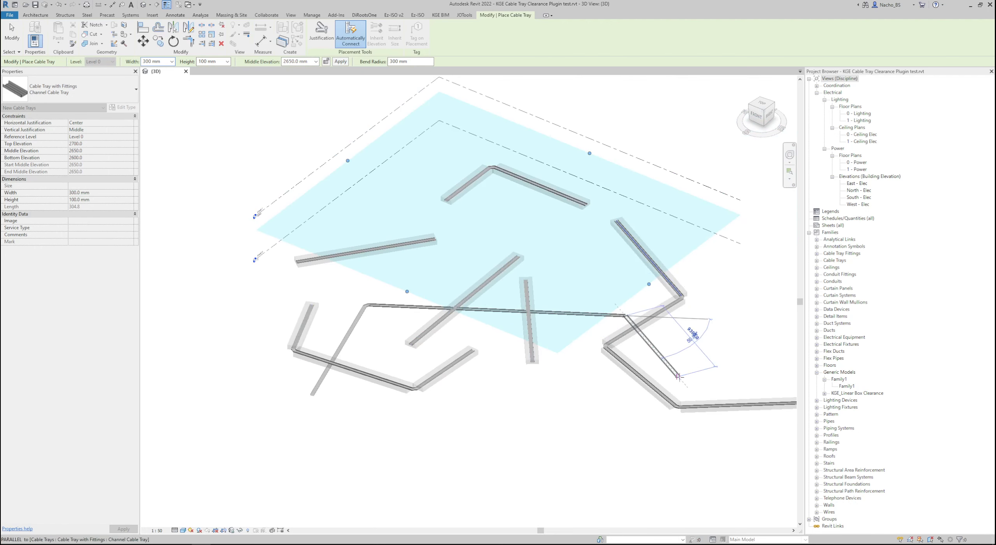
click(709, 354)
key(Return)
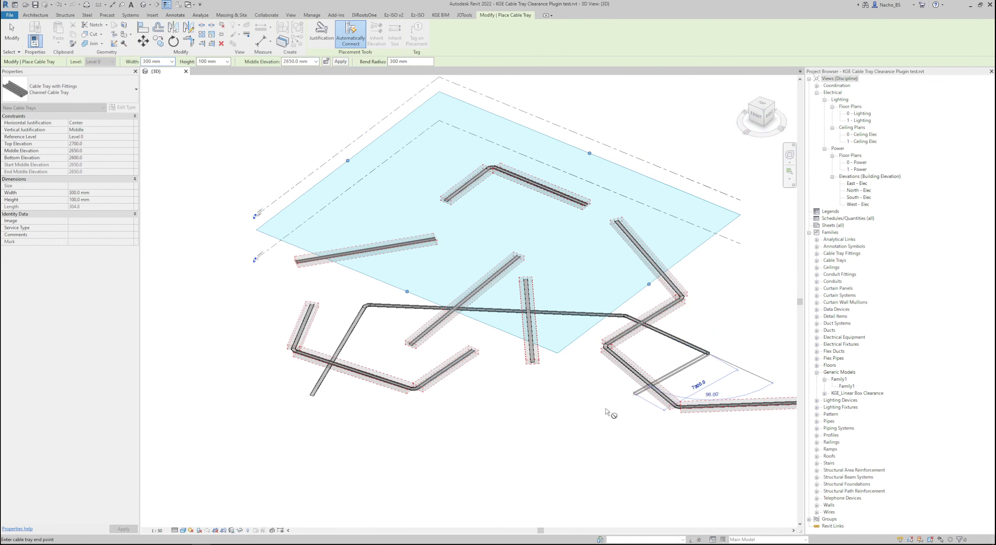
click(619, 445)
key(Return)
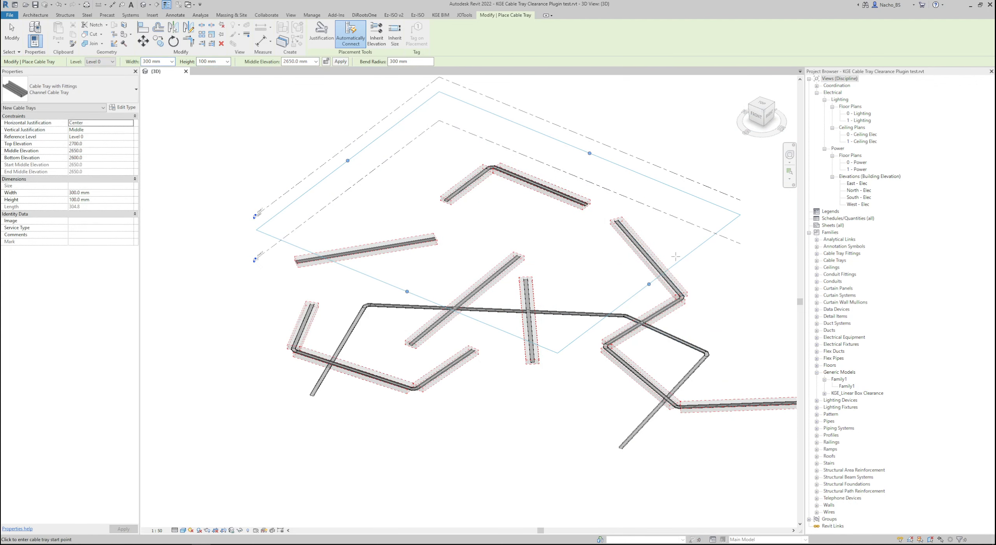
Draw one long straight cable tray crossing the zigzag run's upper segment and the L-shaped run, and finish tray placement
click(742, 288)
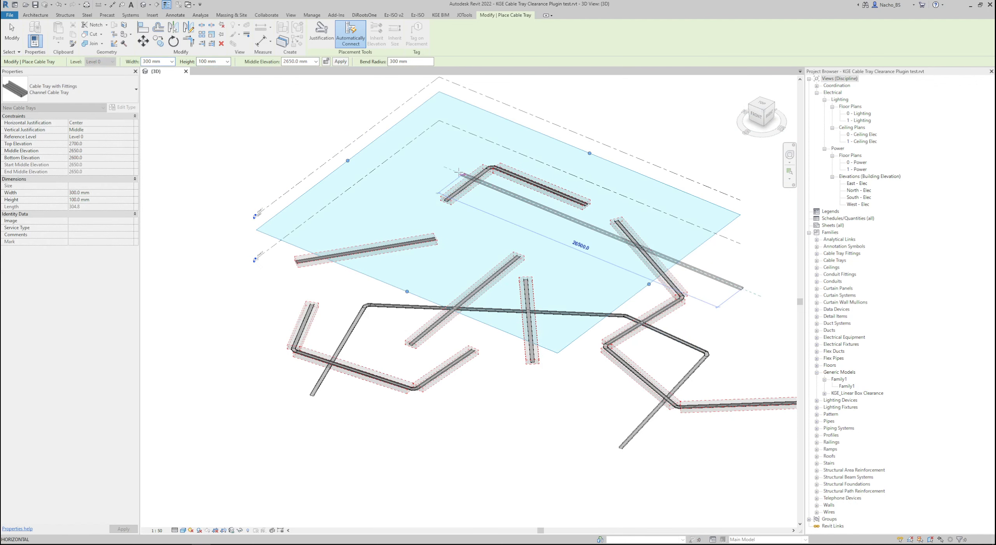
click(424, 159)
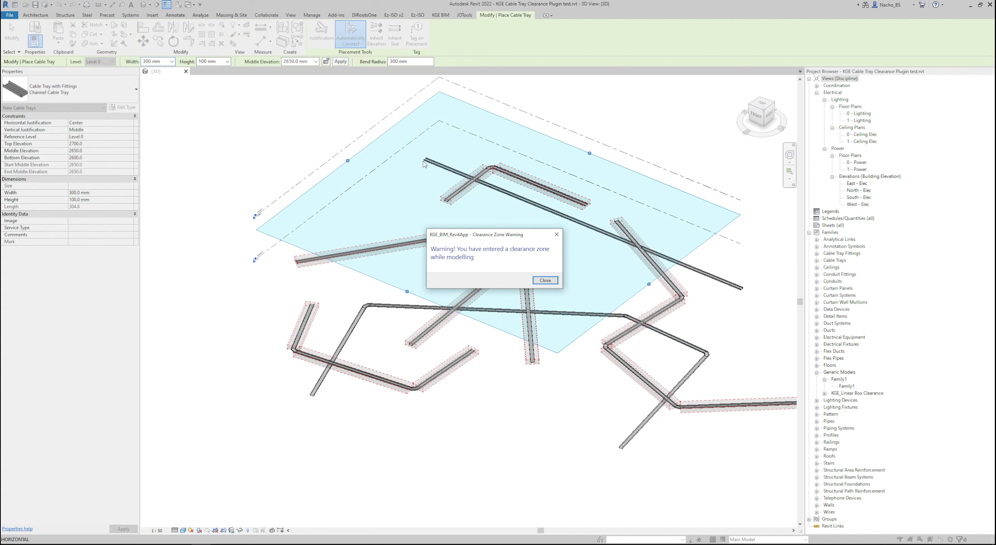
key(Escape)
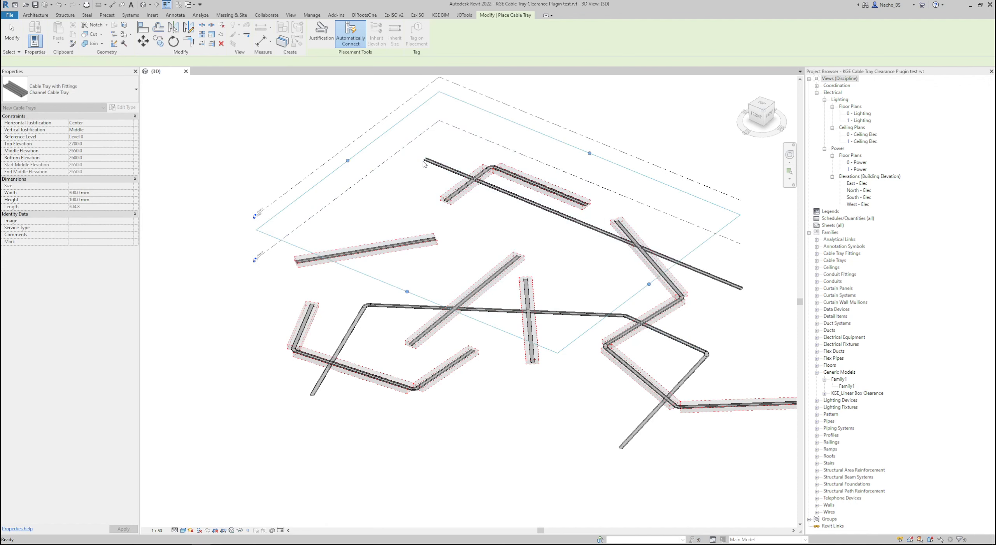
key(Escape)
key(Escape)
Select every clearance box visible in the view and set their height to 3000
click(518, 271)
scroll(518, 271, up, 2)
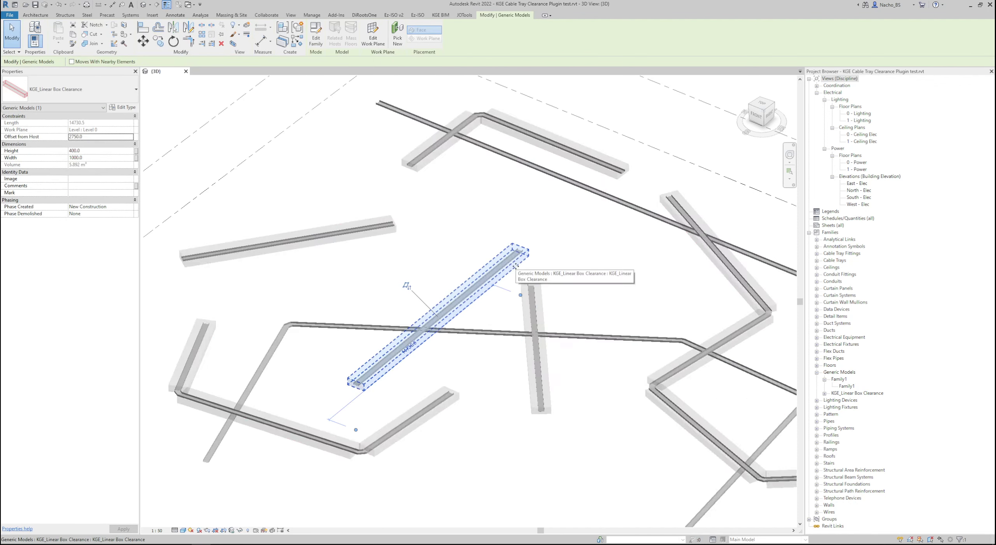
right_click(516, 266)
mouse_move(593, 359)
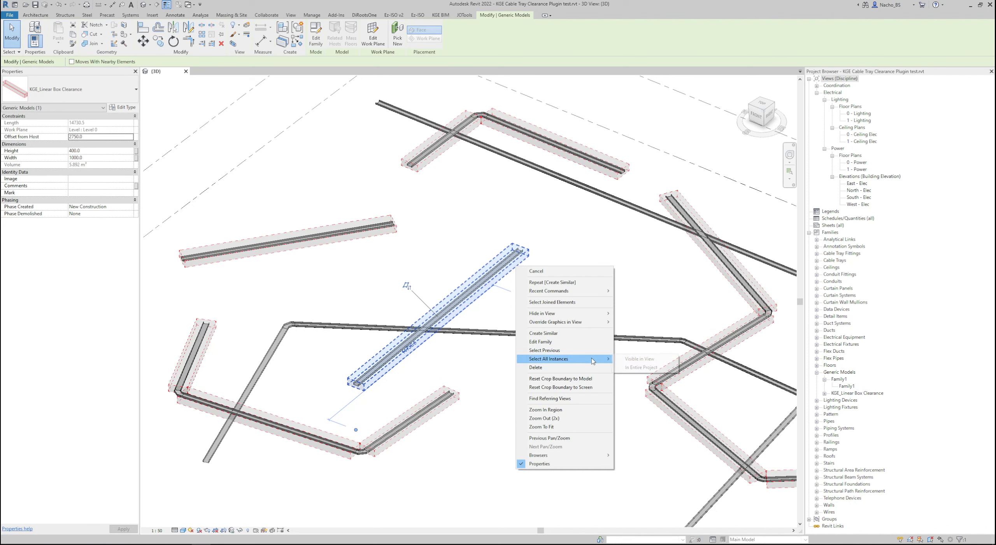
click(640, 358)
scroll(576, 327, up, 3)
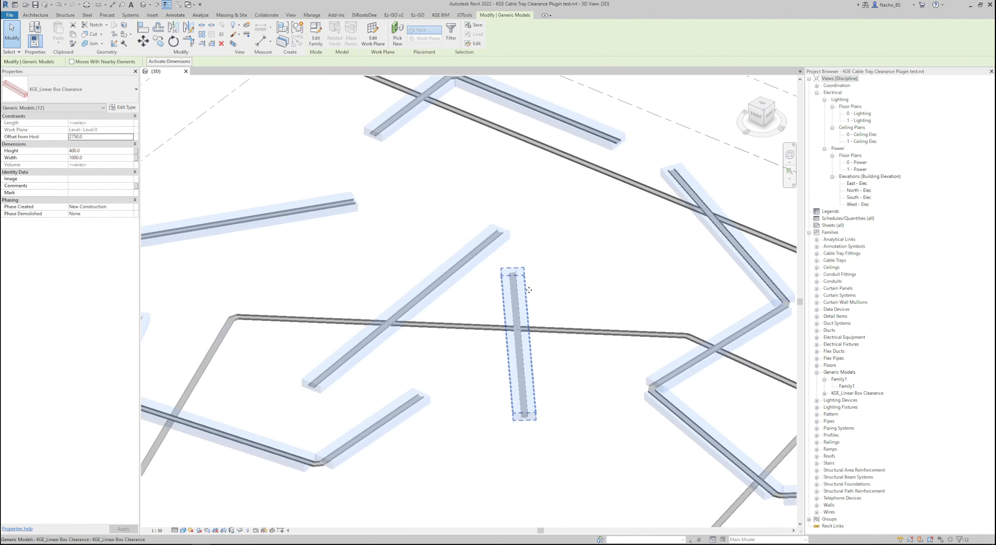
click(109, 153)
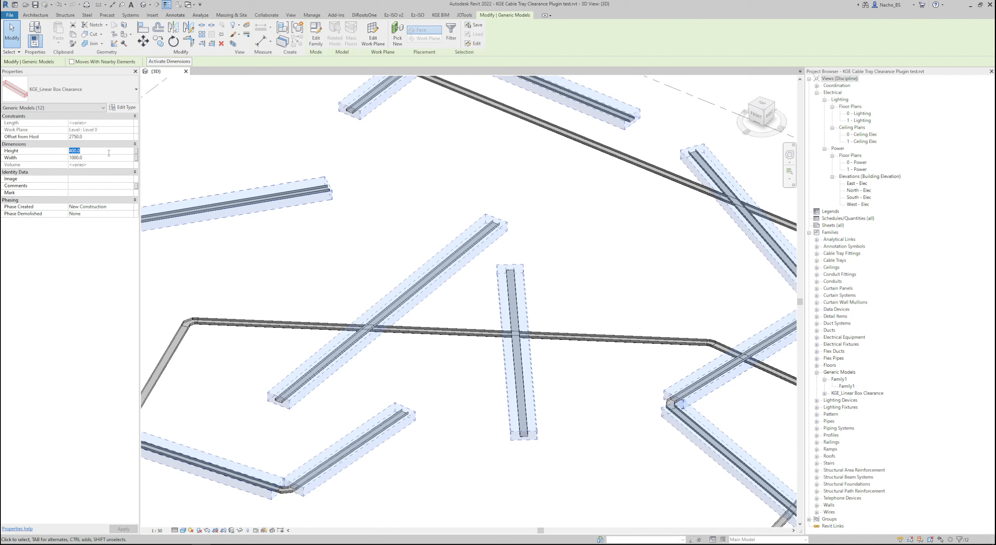
text(300)
scroll(453, 328, down, 3)
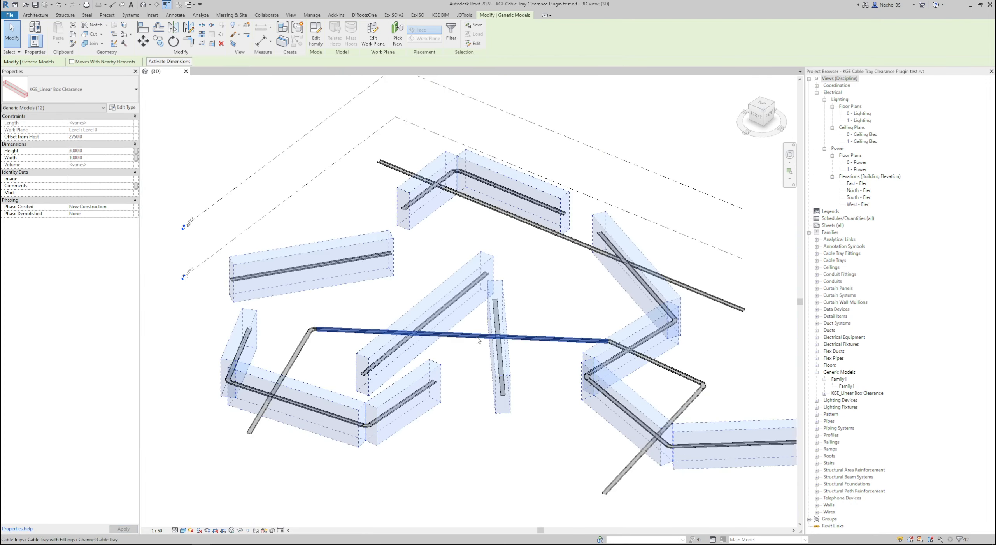
Set the width of all the selected clearance boxes to 3000 and clear the selection
click(116, 158)
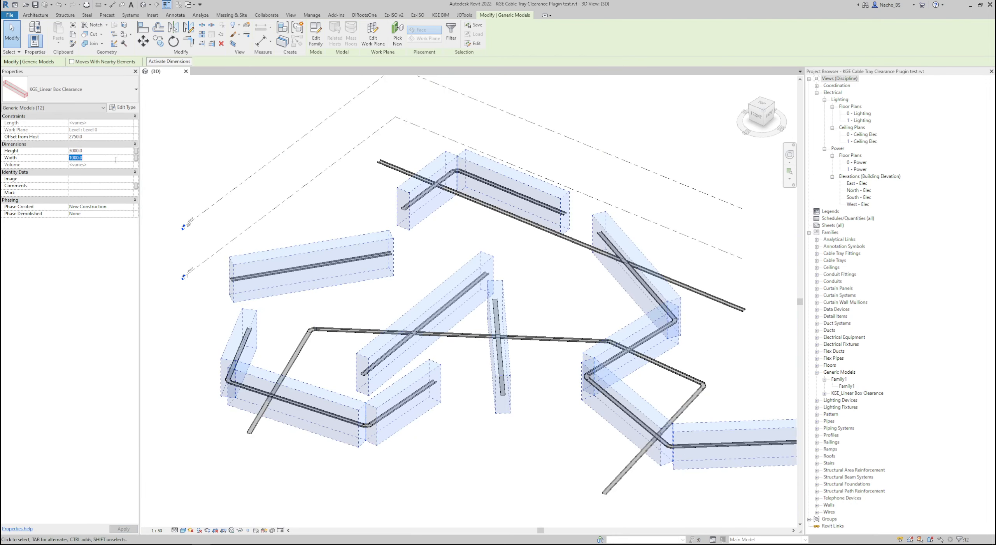
text(300)
shift+middle_drag(527, 391, 498, 423)
click(497, 425)
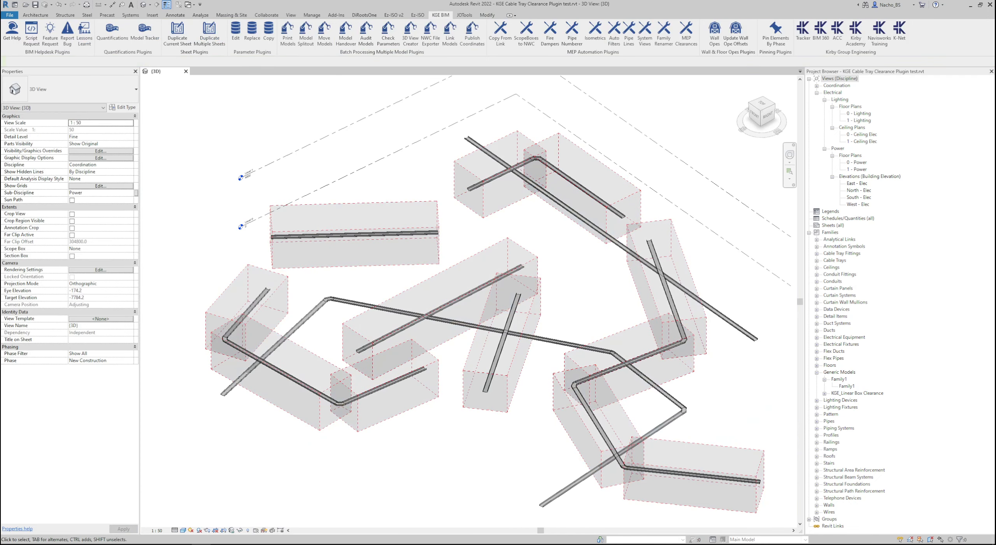